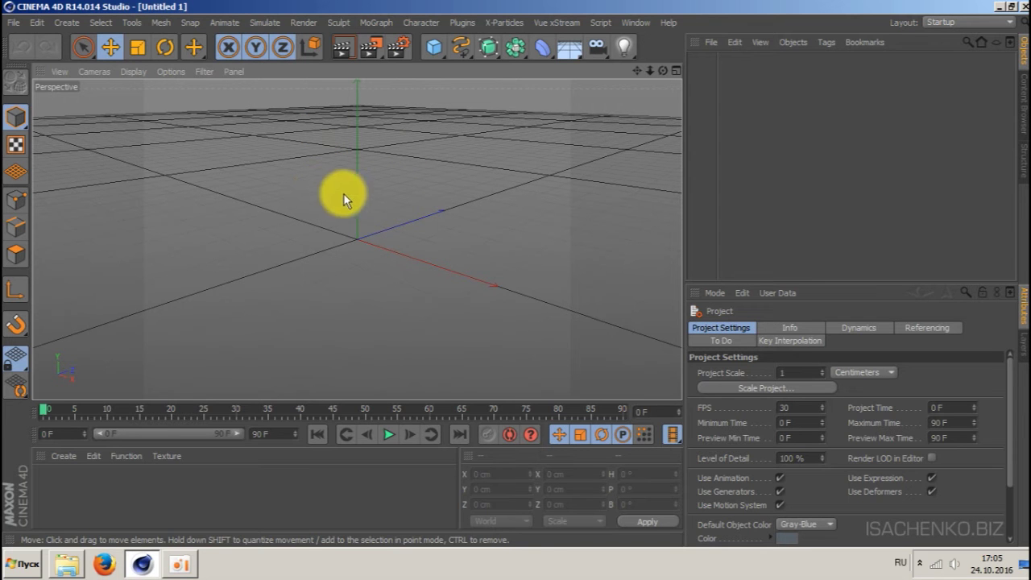
# Step: Add a cube with 20 segments on X, Y and Z, displayed with Gouraud Shading (Lines)
pyautogui.click(434, 47)
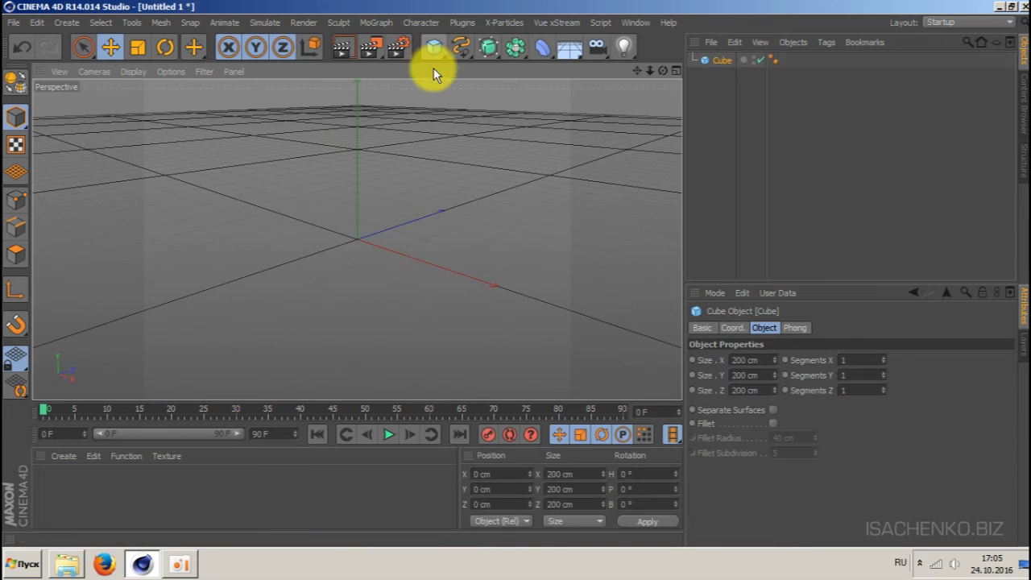
pyautogui.click(856, 362)
pyautogui.write('20')
pyautogui.press('Tab')
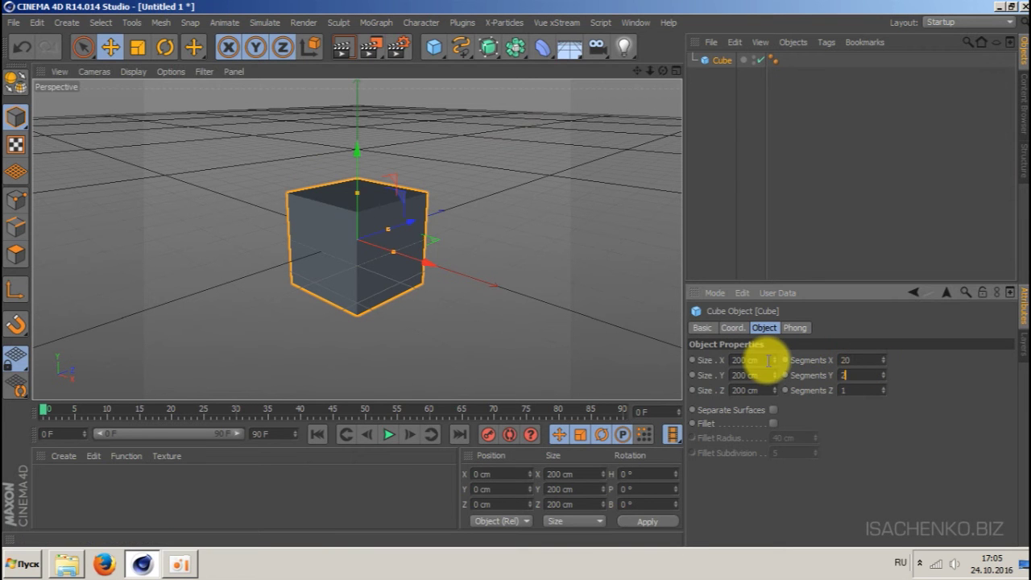
pyautogui.write('20')
pyautogui.press('Tab')
pyautogui.write('20')
pyautogui.press('Return')
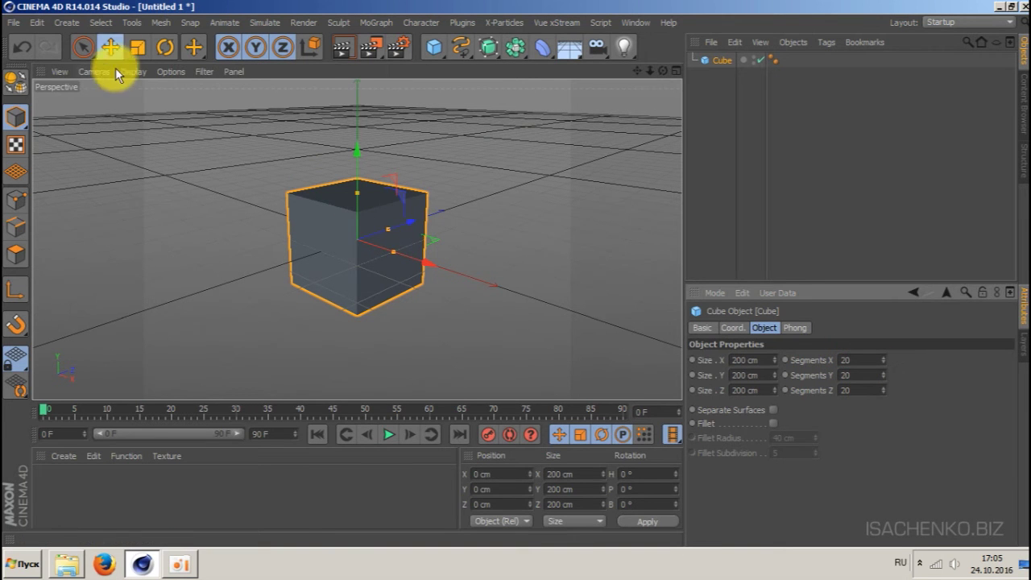
pyautogui.click(131, 71)
pyautogui.click(145, 105)
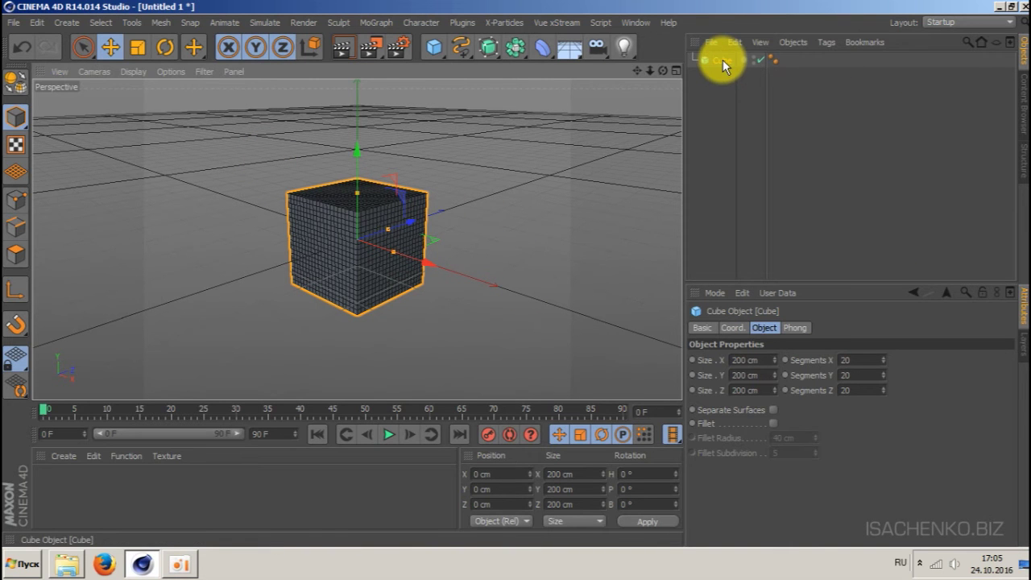
# Step: Make the cube editable and scale it into a wide, thin slab
pyautogui.press('c')
pyautogui.press('t')
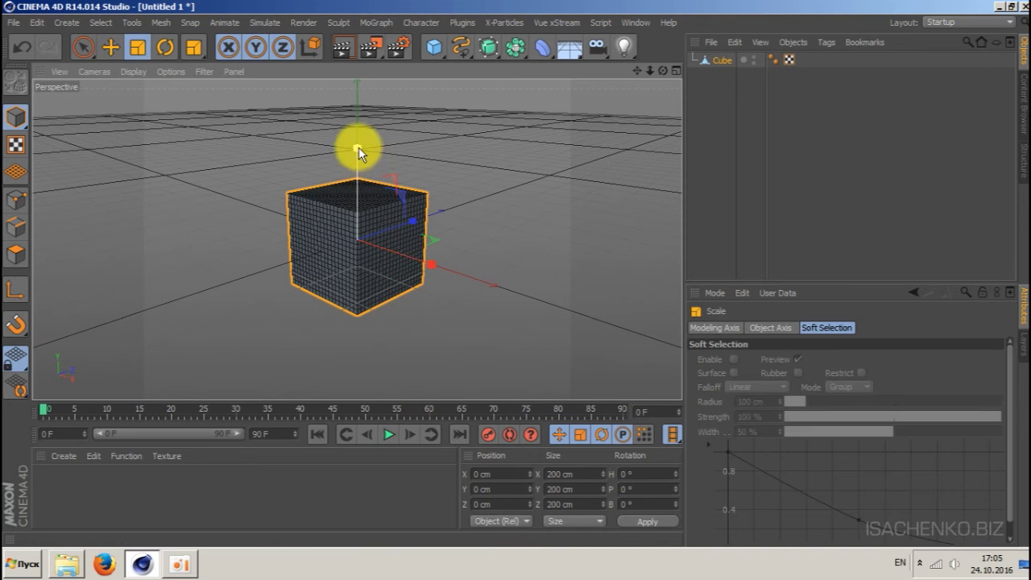
pyautogui.moveTo(359, 147)
pyautogui.mouseDown()
pyautogui.moveTo(358, 210)
pyautogui.moveTo(431, 272)
pyautogui.moveTo(644, 339)
pyautogui.mouseUp()
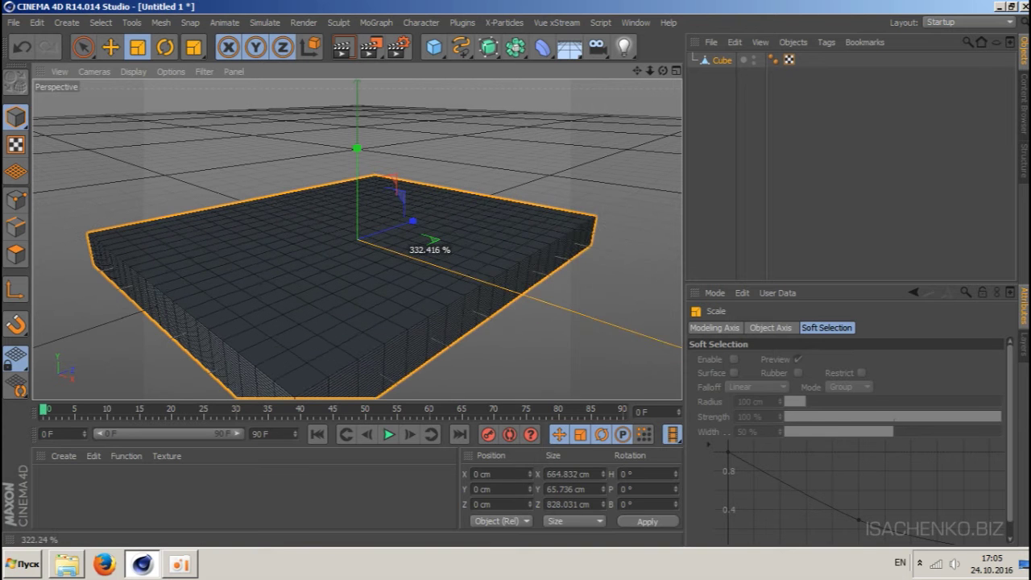
# Step: In Polygons mode, rectangle-select all the slab's top polygons from the Top view
pyautogui.click(16, 255)
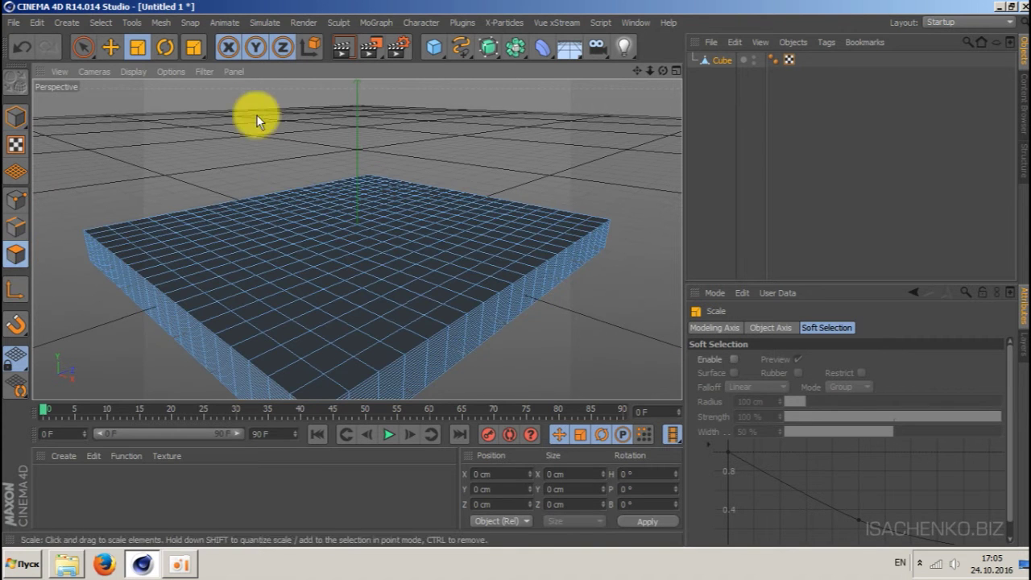
pyautogui.click(679, 69)
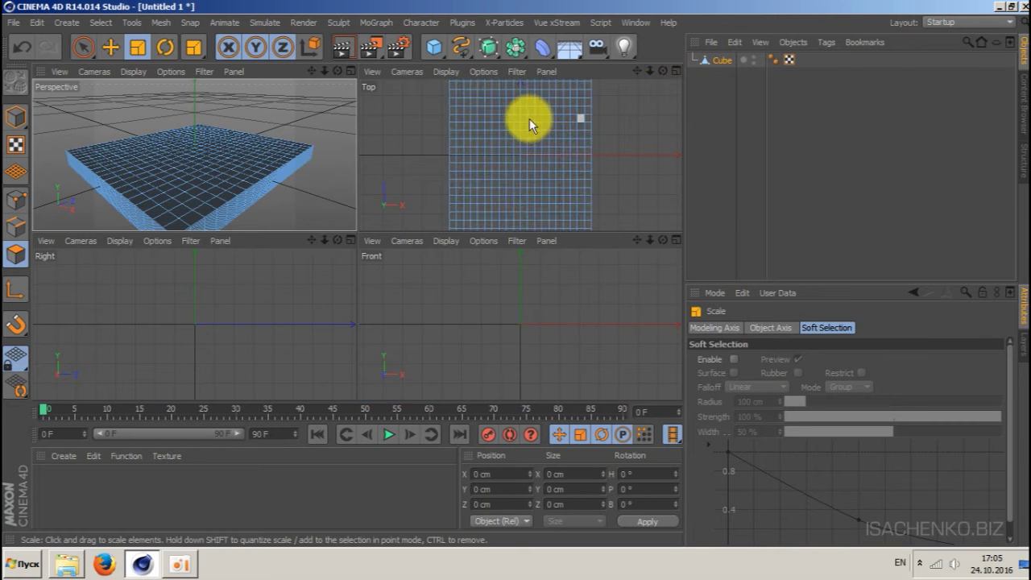
pyautogui.scroll(-2, 550, 122)
pyautogui.scroll(-2, 549, 119)
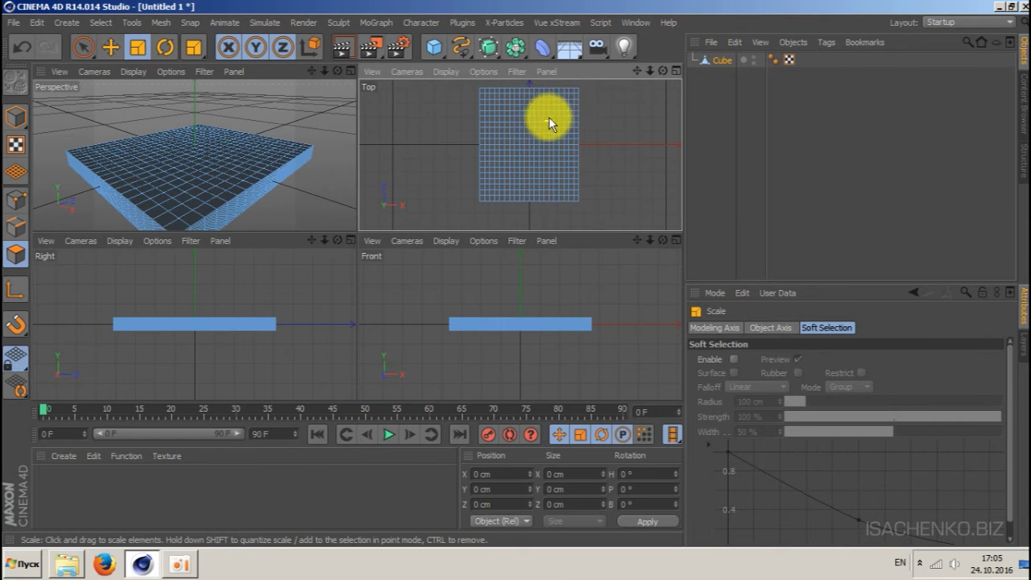
pyautogui.click(101, 23)
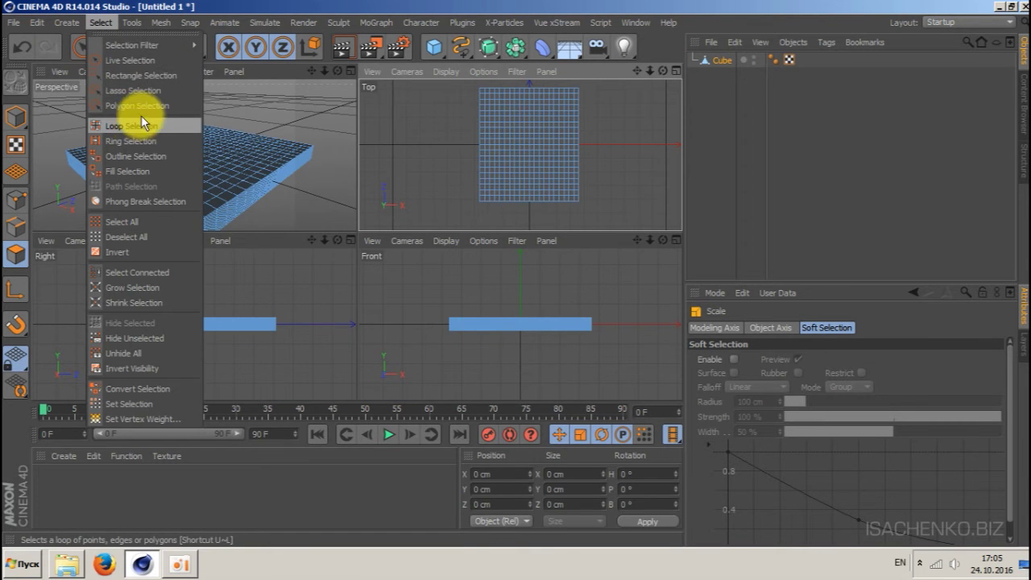
pyautogui.click(132, 75)
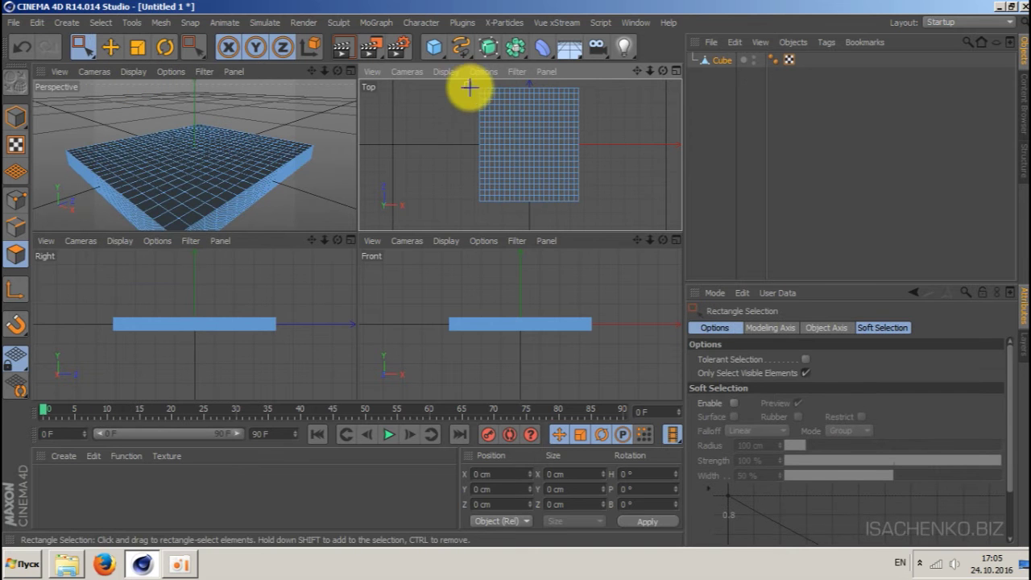
pyautogui.moveTo(467, 86); pyautogui.dragTo(599, 231)
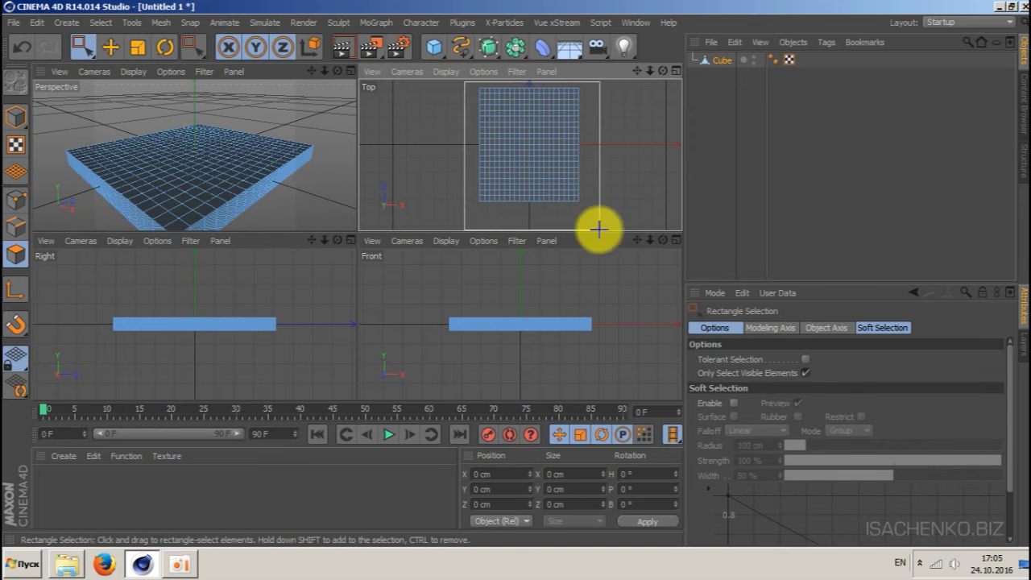
pyautogui.click(349, 71)
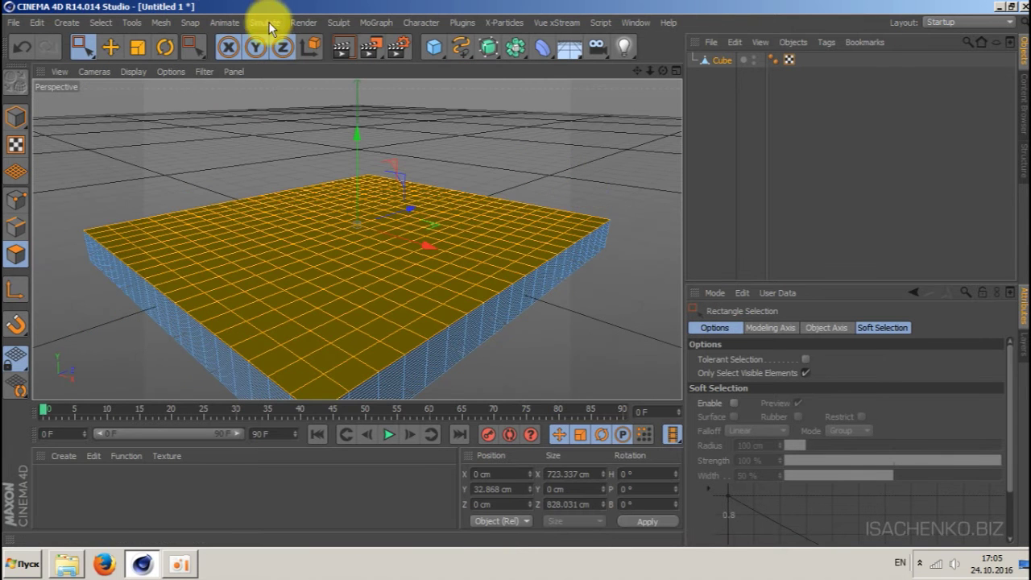
pyautogui.click(265, 23)
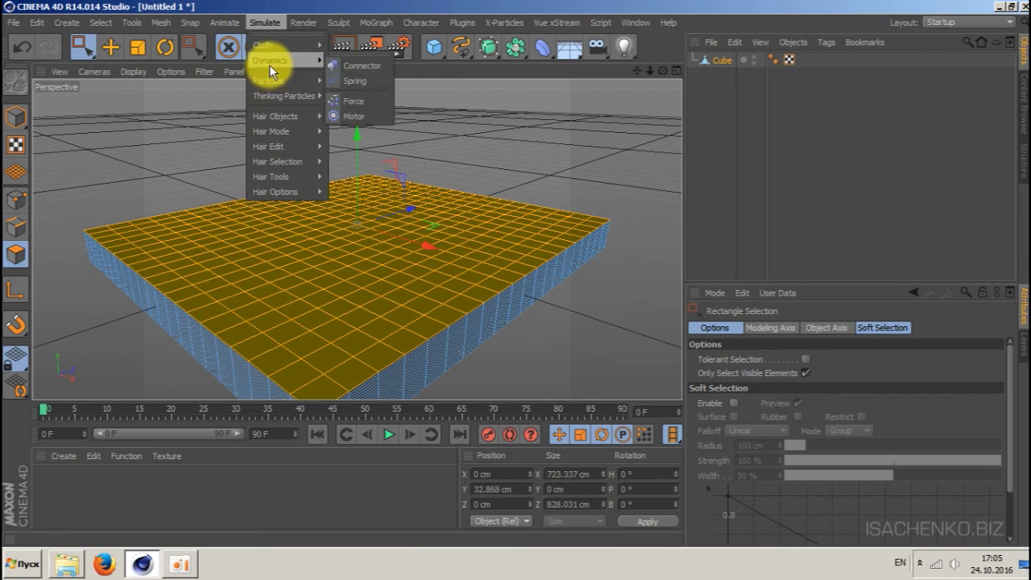
pyautogui.moveTo(274, 116)
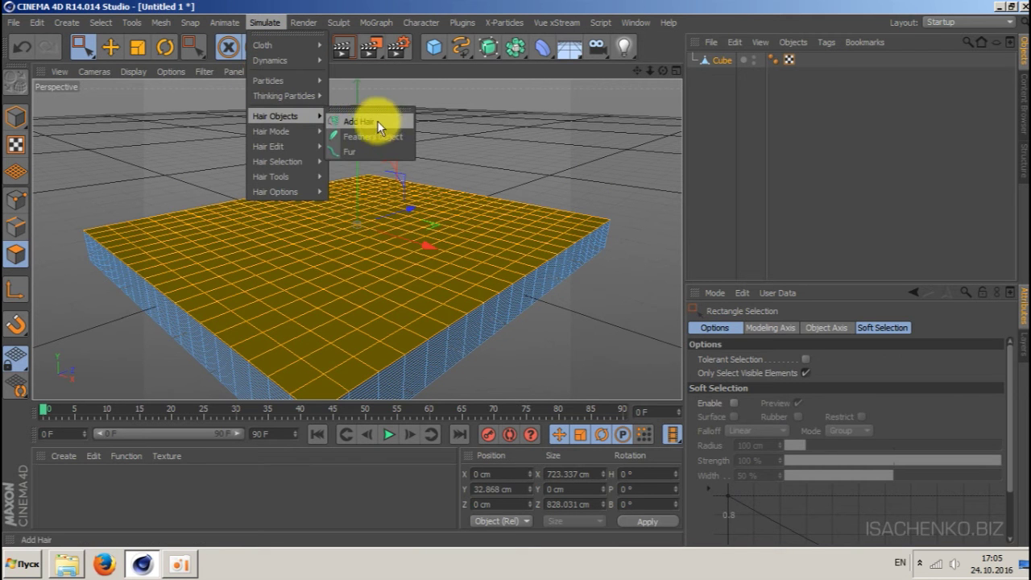
# Step: Add Hair to the selected top polygons, with guides rooted at Polygon Center
pyautogui.click(378, 122)
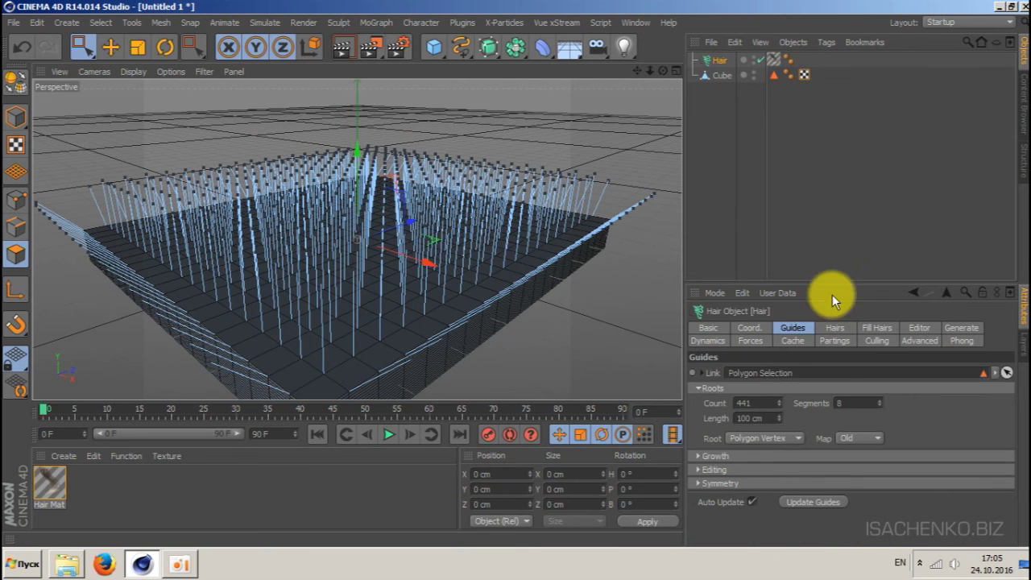
pyautogui.click(791, 326)
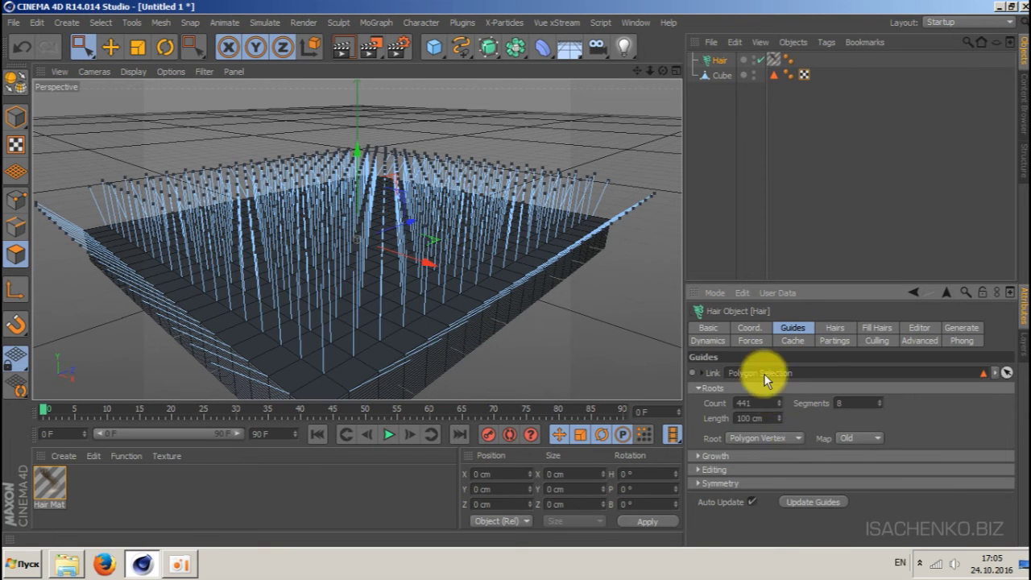
pyautogui.click(787, 437)
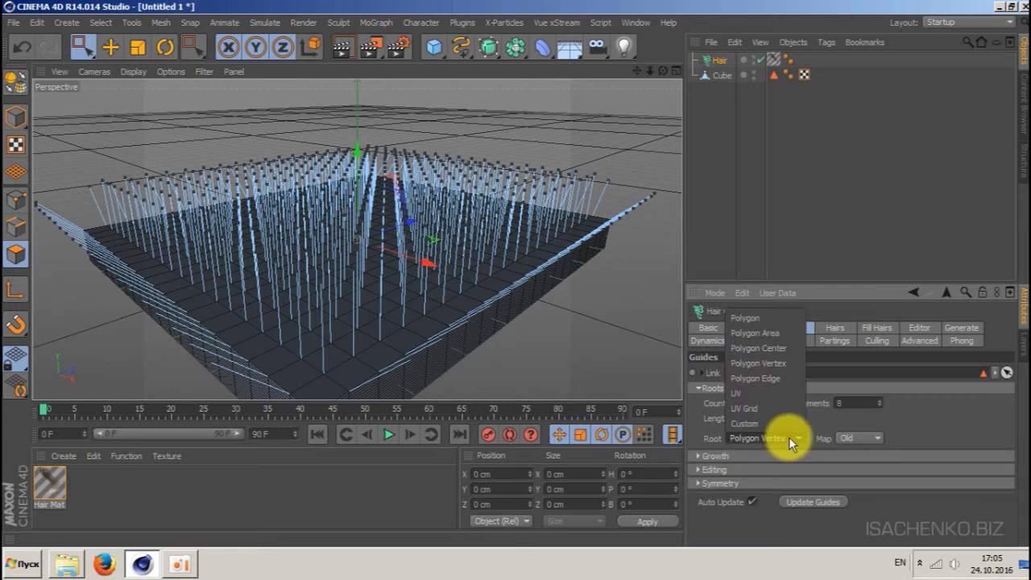
pyautogui.click(772, 347)
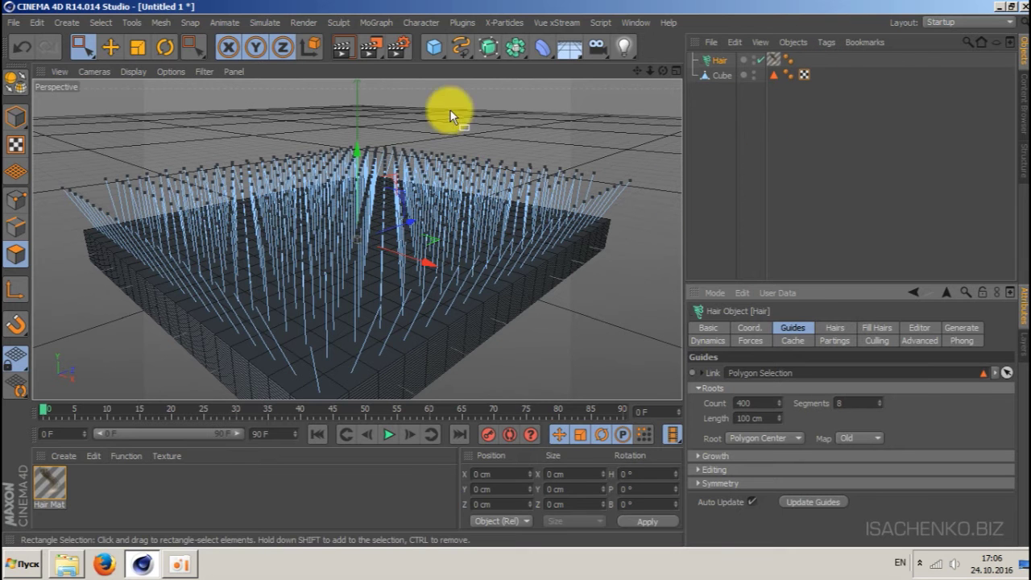
# Step: Switch the renderer to Corona in Render Settings
pyautogui.click(399, 50)
pyautogui.click(158, 46)
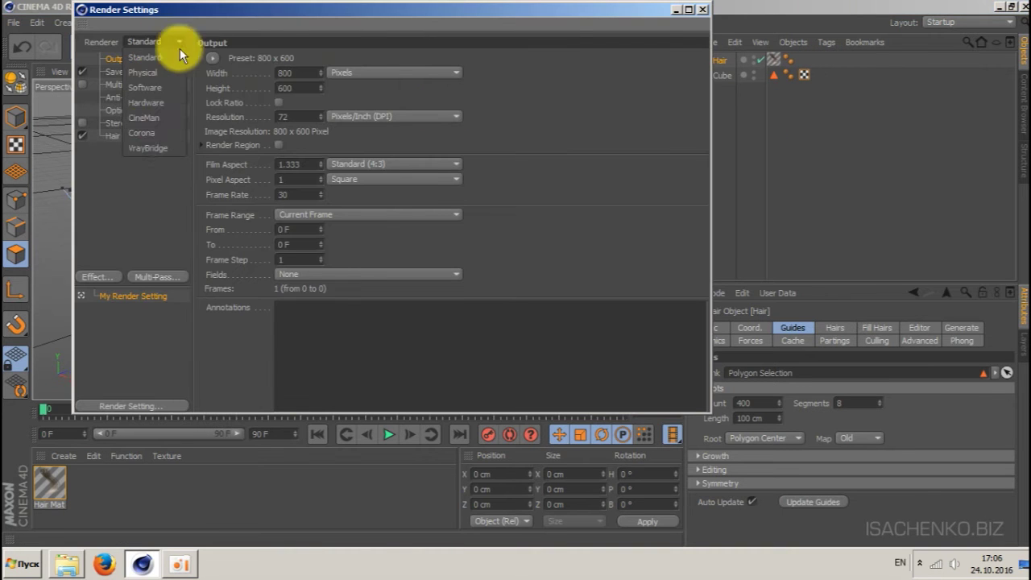
pyautogui.click(144, 131)
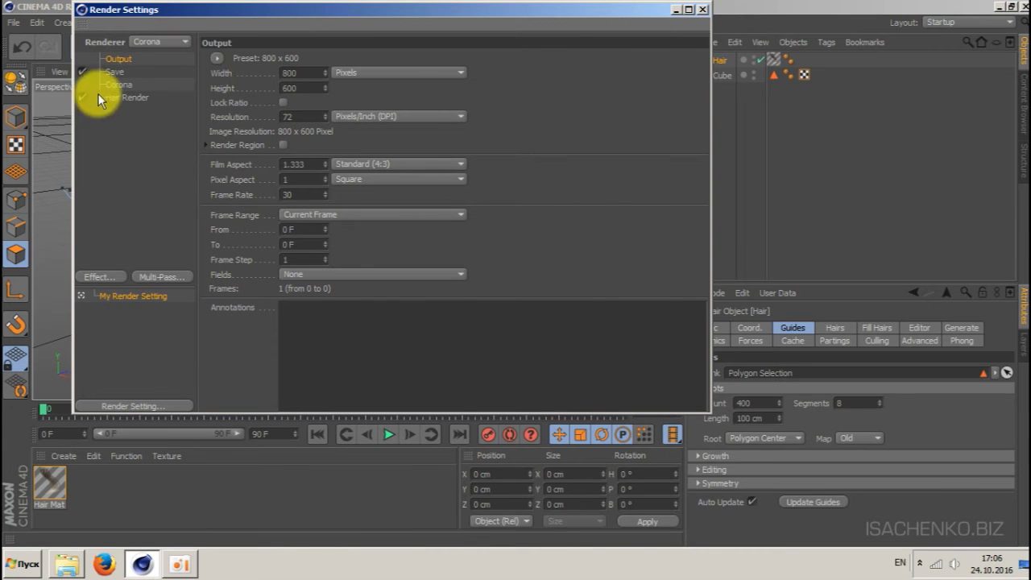
pyautogui.click(703, 10)
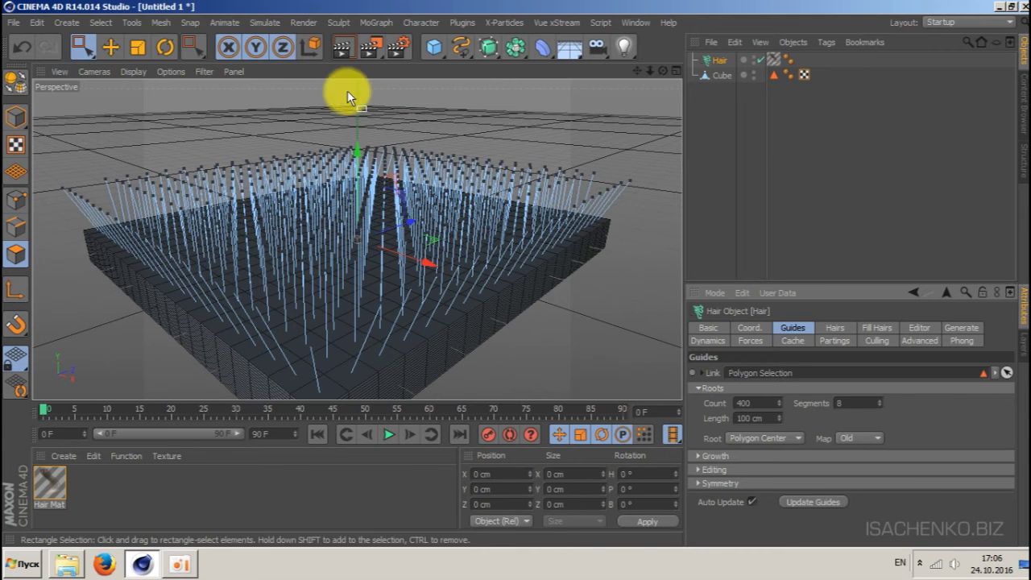
# Step: Set the render output width to 900 pixels
pyautogui.click(397, 50)
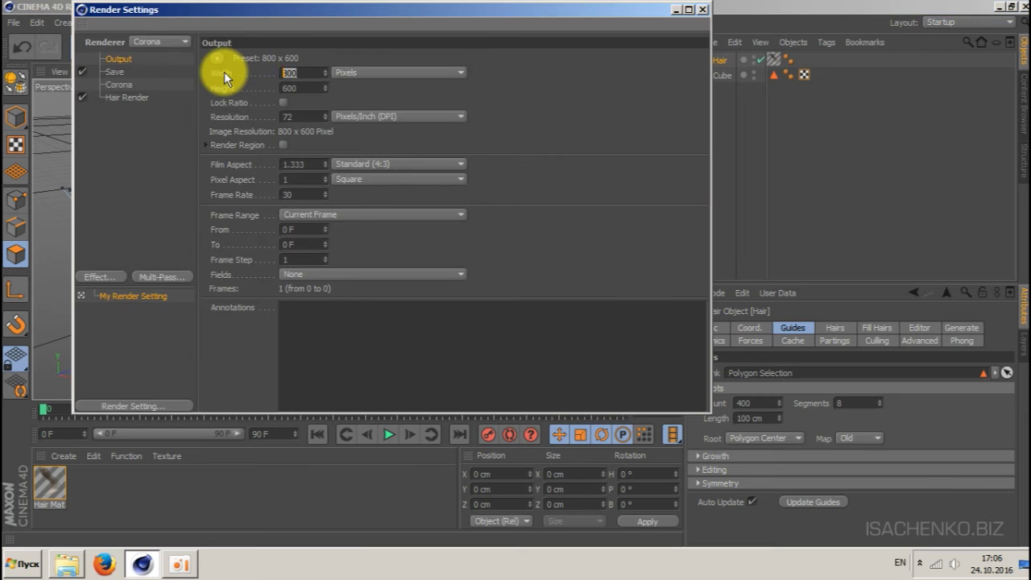
pyautogui.write('900')
pyautogui.press('Return')
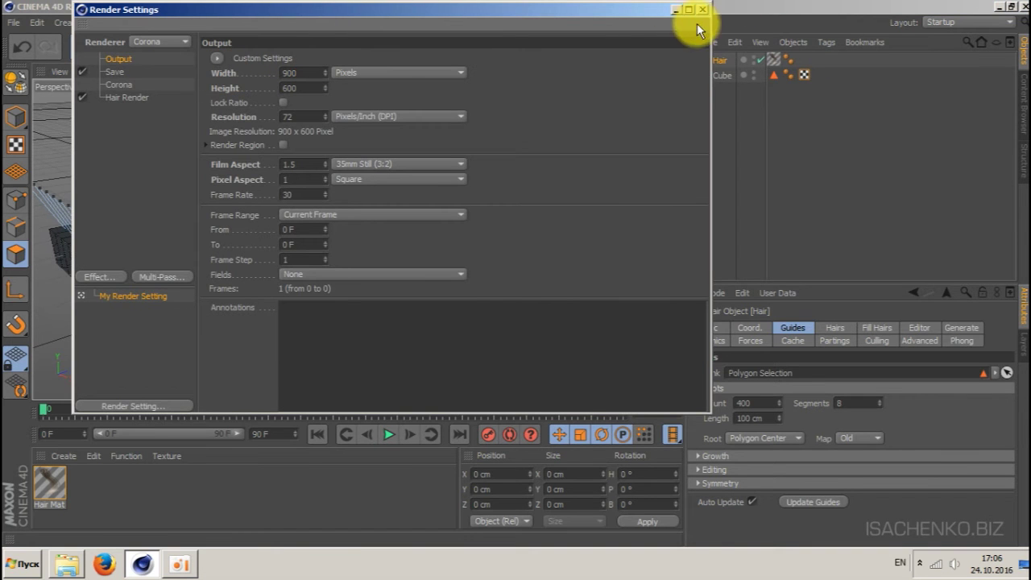
pyautogui.click(703, 9)
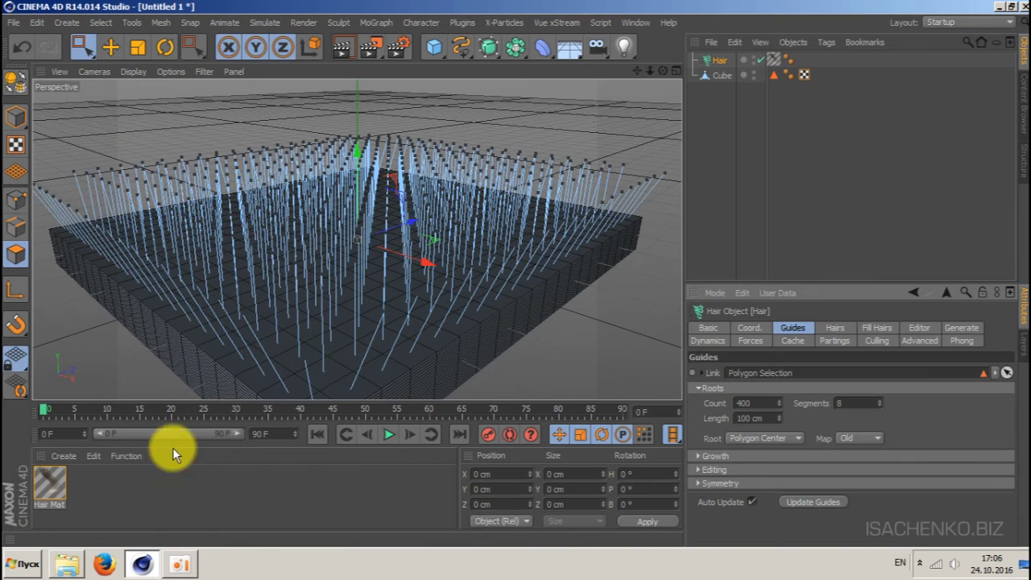
# Step: Replace the default material with a new Corona Standard material named Sky
pyautogui.doubleClick(137, 492)
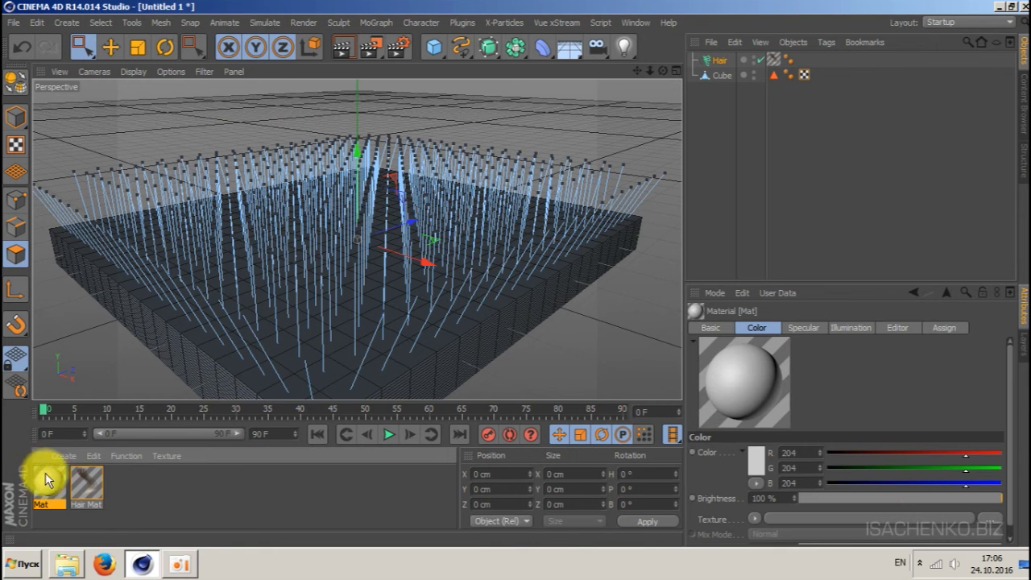
pyautogui.press('Delete')
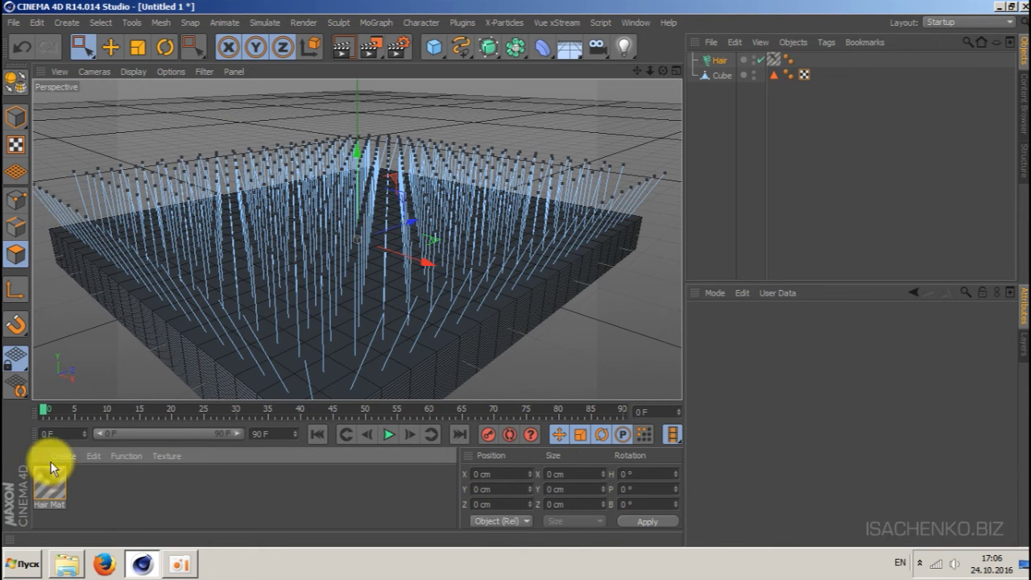
pyautogui.click(57, 454)
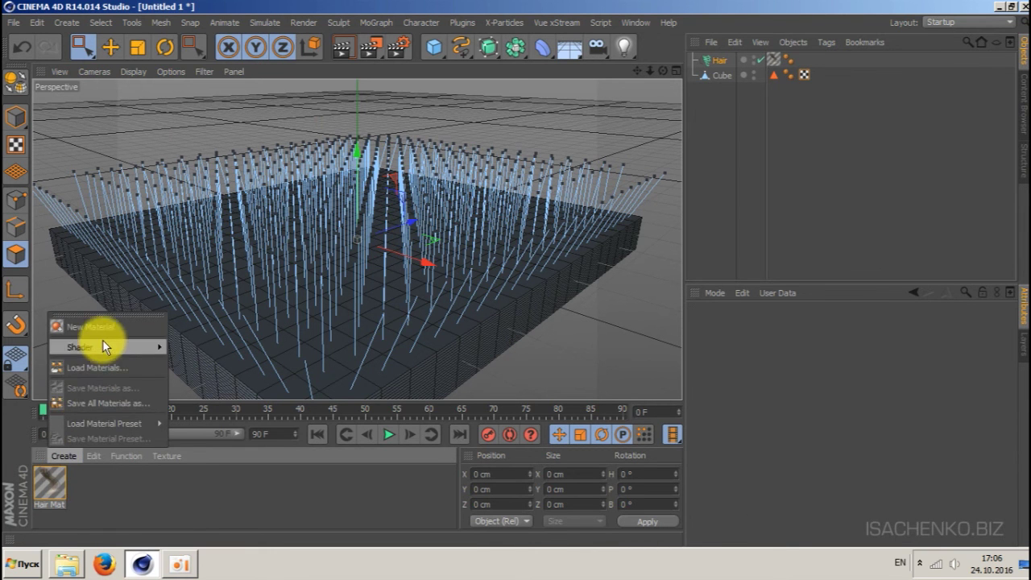
pyautogui.moveTo(105, 347)
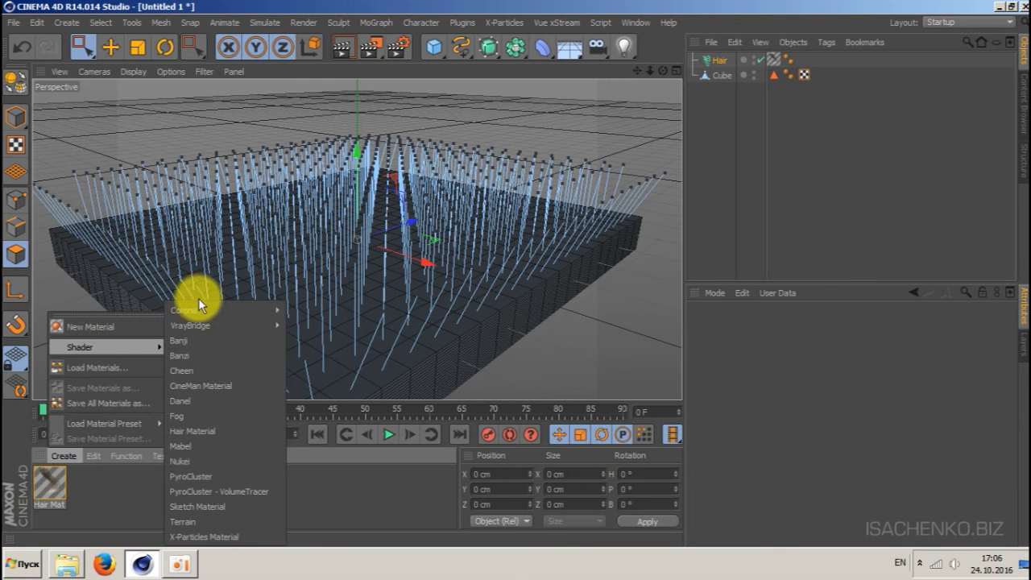
pyautogui.moveTo(209, 310)
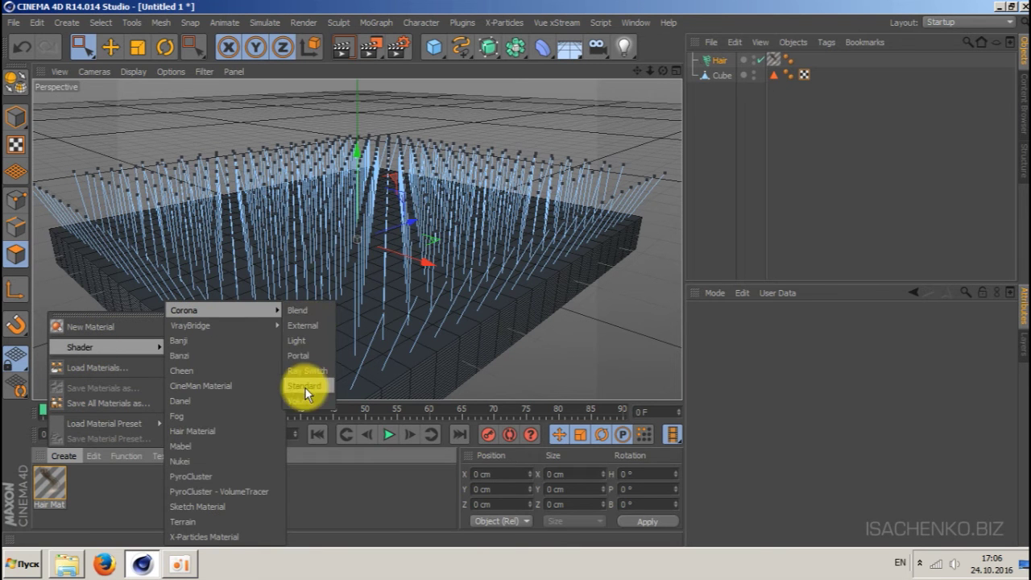
pyautogui.click(305, 386)
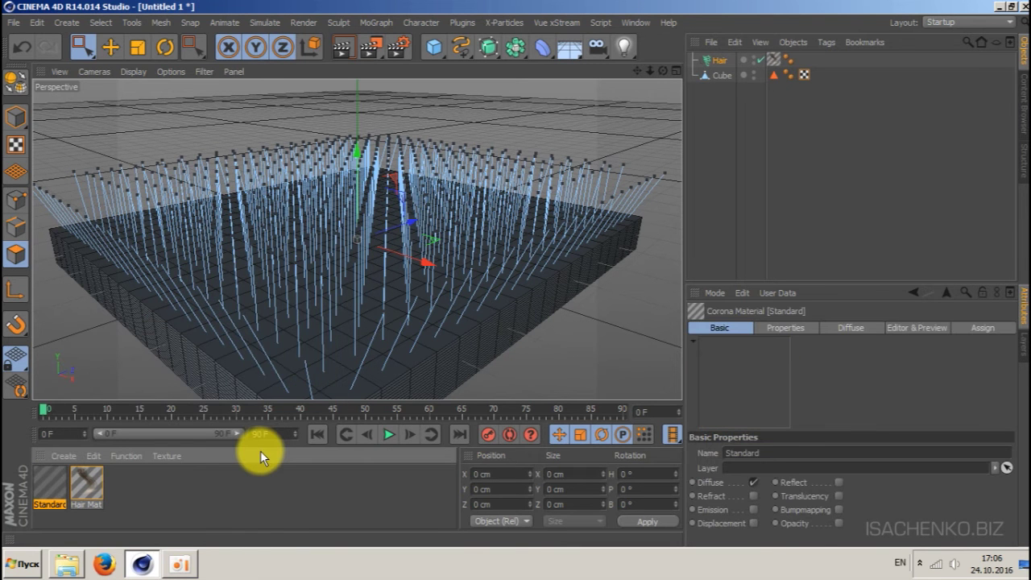
pyautogui.doubleClick(44, 488)
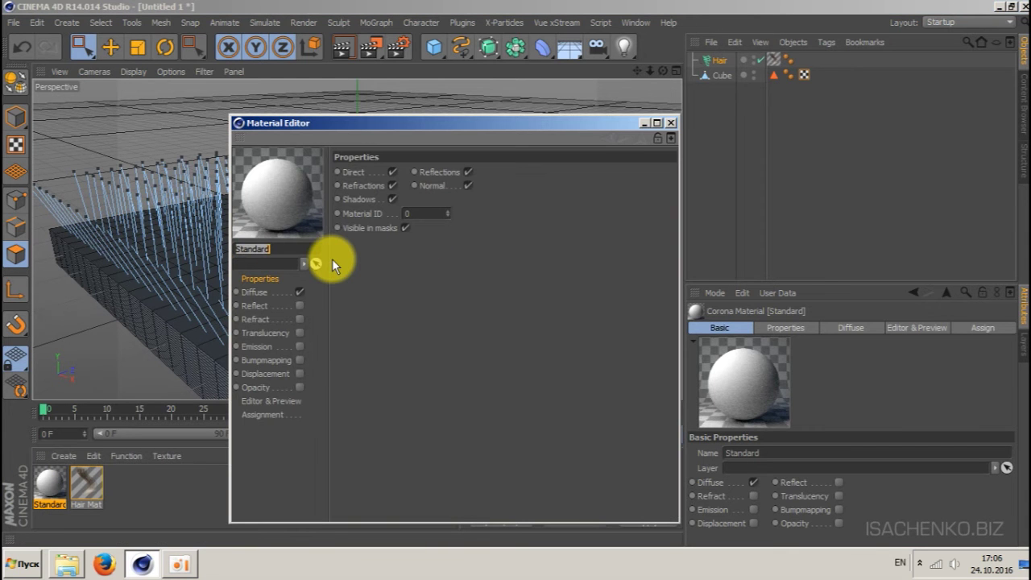
pyautogui.write('Sky')
pyautogui.press('Return')
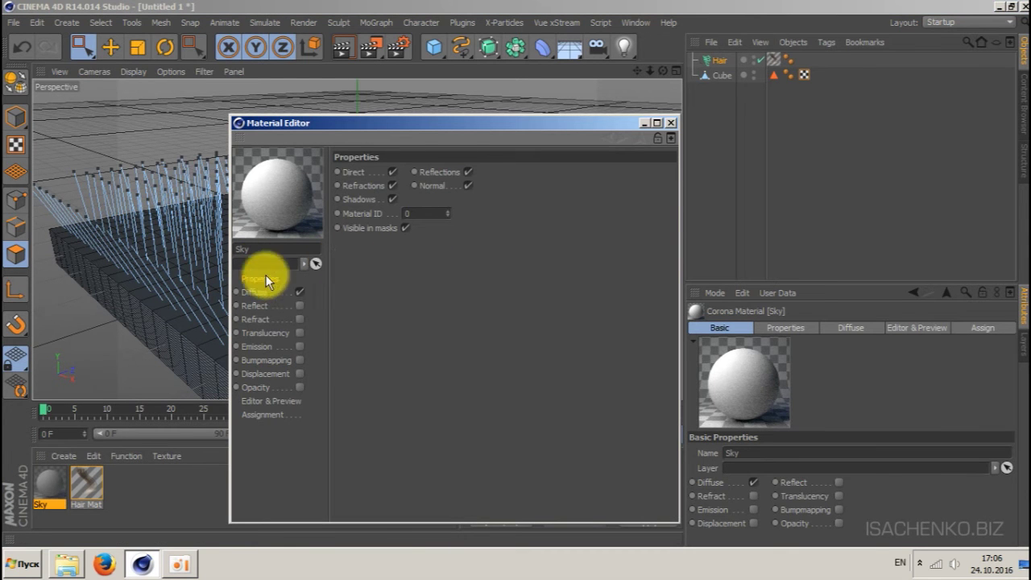
# Step: Load Nature 1.hdr as the Sky material's Diffuse texture
pyautogui.click(245, 291)
pyautogui.click(396, 233)
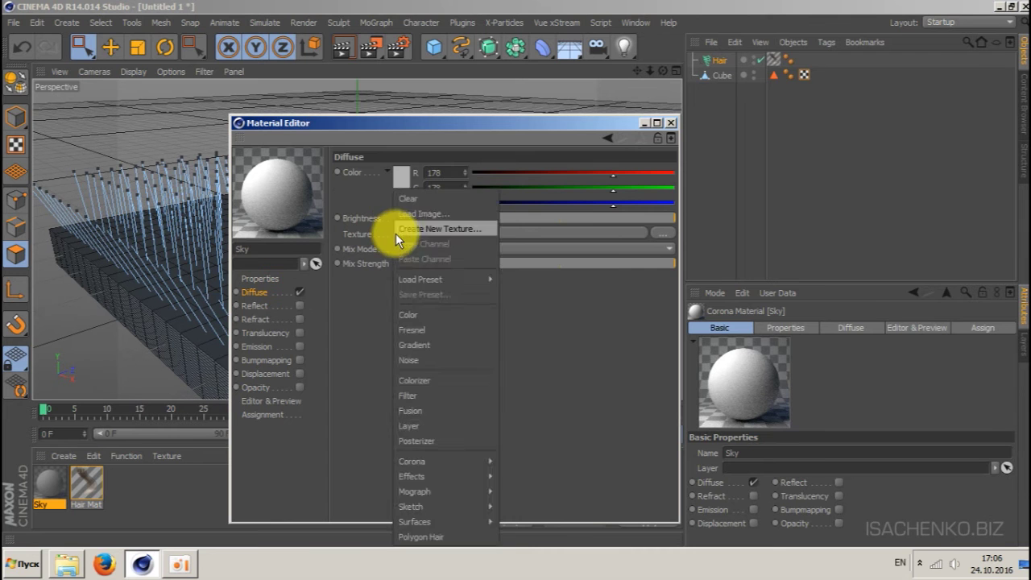
pyautogui.click(425, 211)
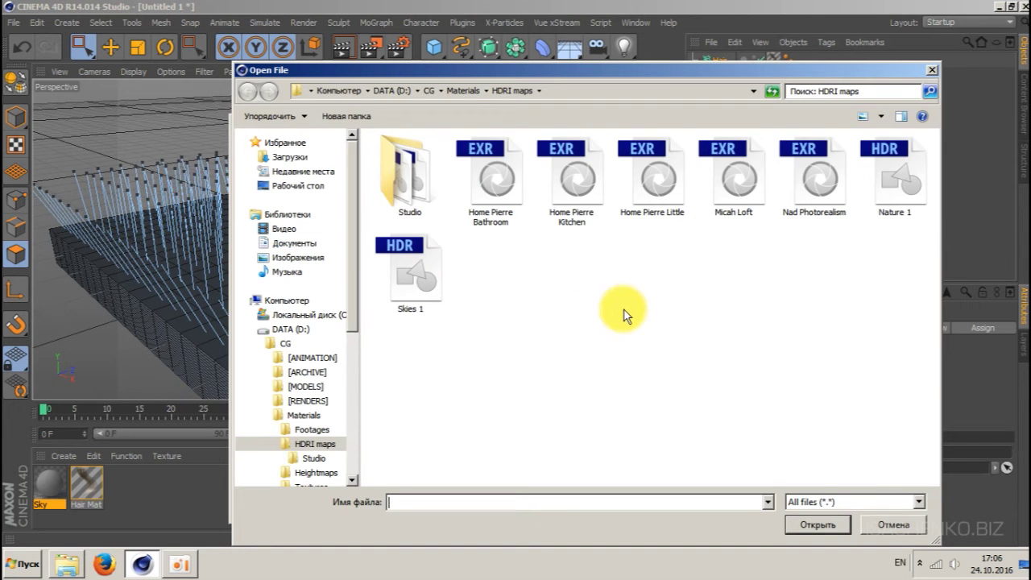
pyautogui.click(909, 179)
pyautogui.click(812, 525)
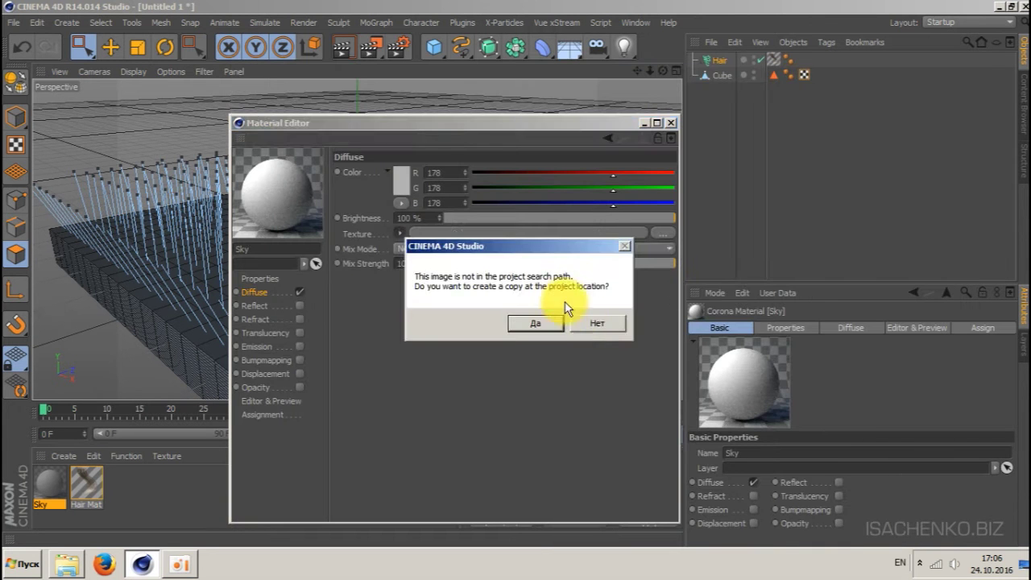
pyautogui.click(598, 322)
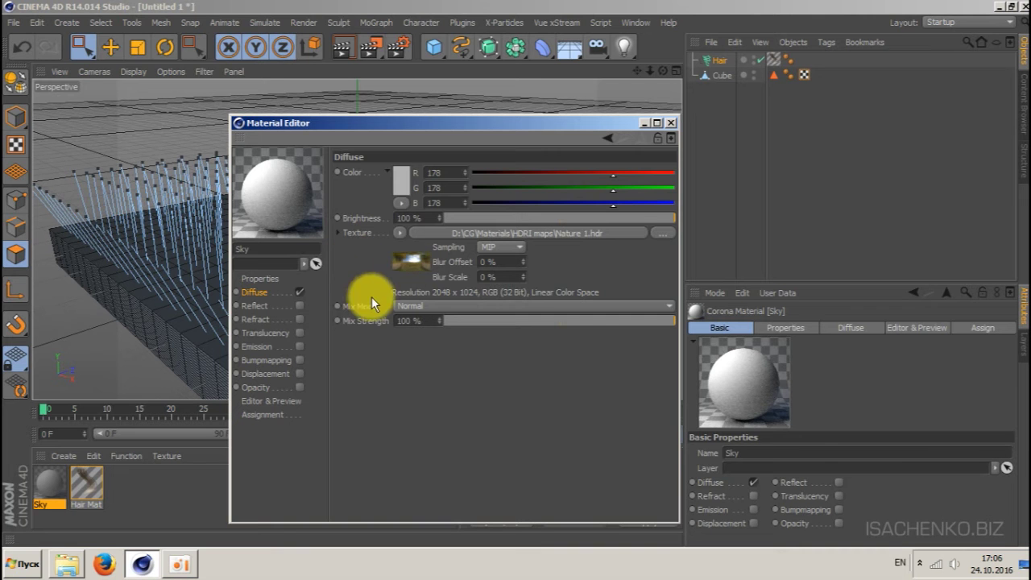
pyautogui.click(671, 122)
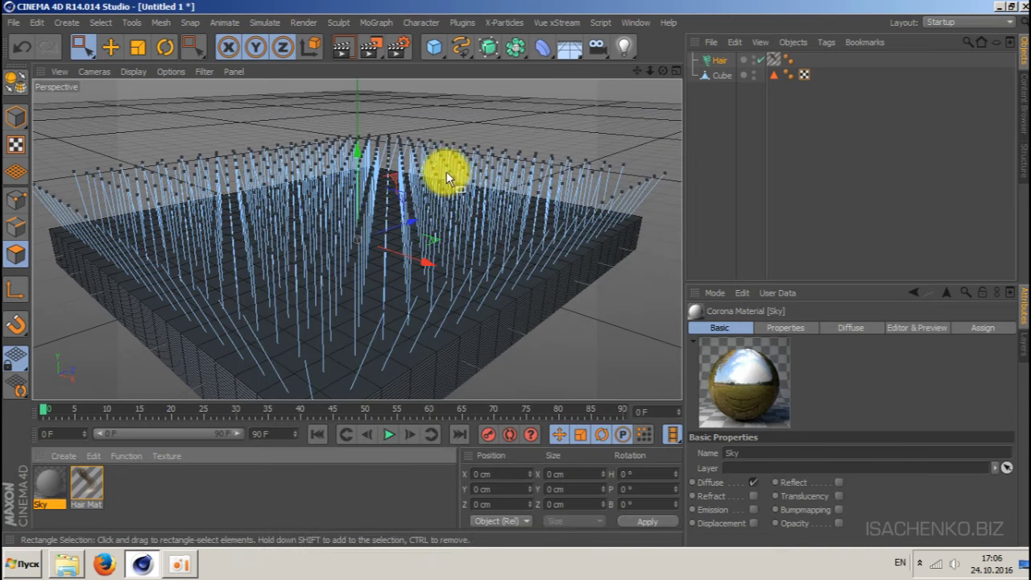
# Step: Add a Sky object with the Sky material, offsetting the texture to U -9% and V 16%
pyautogui.moveTo(566, 50); pyautogui.dragTo(619, 90)
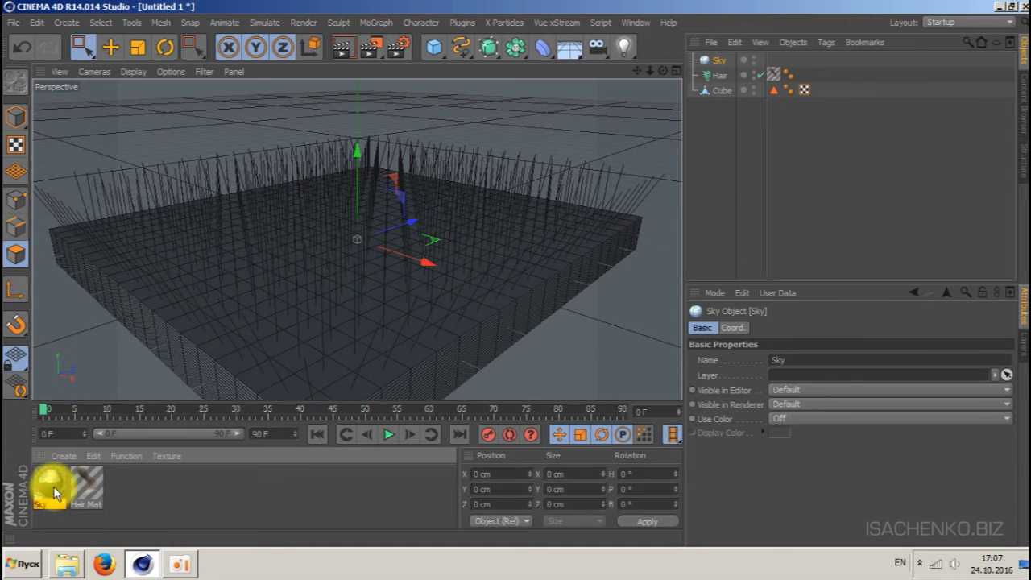
pyautogui.moveTo(50, 486)
pyautogui.mouseDown()
pyautogui.moveTo(725, 68)
pyautogui.moveTo(719, 60)
pyautogui.moveTo(863, 269)
pyautogui.mouseUp()
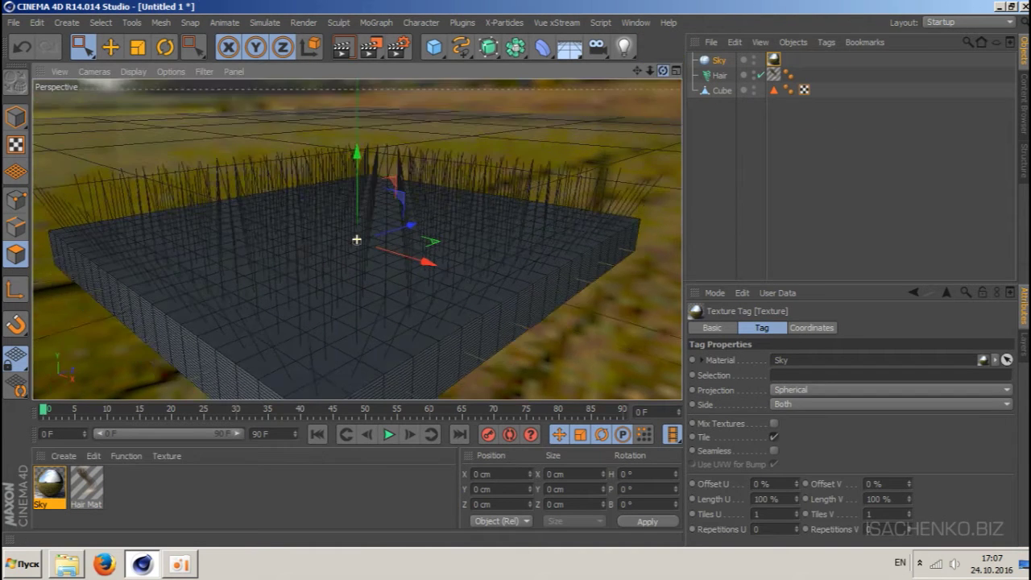
pyautogui.click(773, 60)
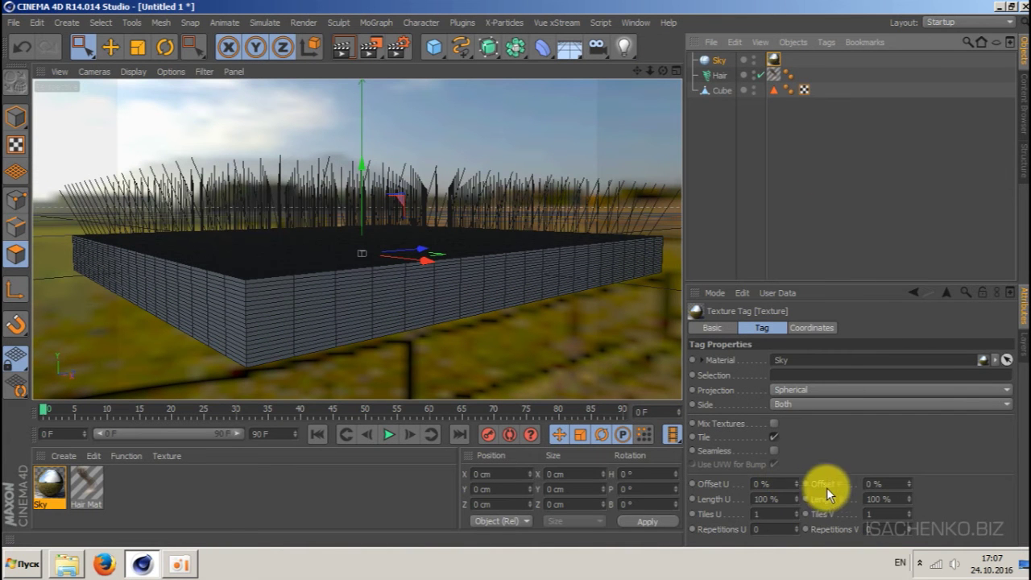
pyautogui.moveTo(910, 483)
pyautogui.mouseDown()
pyautogui.moveTo(910, 467)
pyautogui.moveTo(910, 476)
pyautogui.mouseUp()
pyautogui.moveTo(796, 483); pyautogui.dragTo(796, 489)
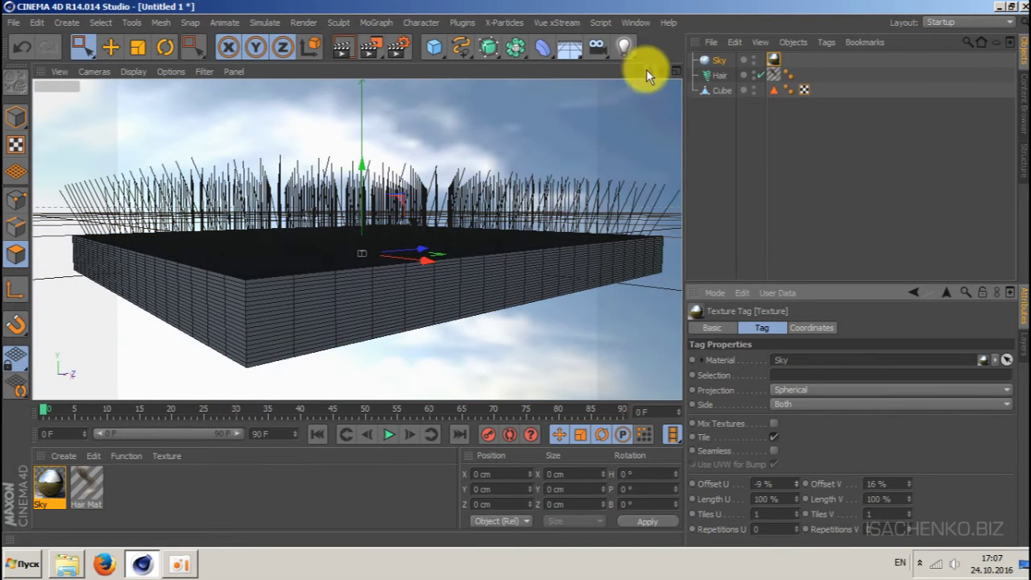
pyautogui.moveTo(357, 238)
pyautogui.keyDown('alt'); pyautogui.mouseDown()
pyautogui.moveTo(362, 265)
pyautogui.moveTo(358, 226)
pyautogui.mouseUp(); pyautogui.keyUp('alt')
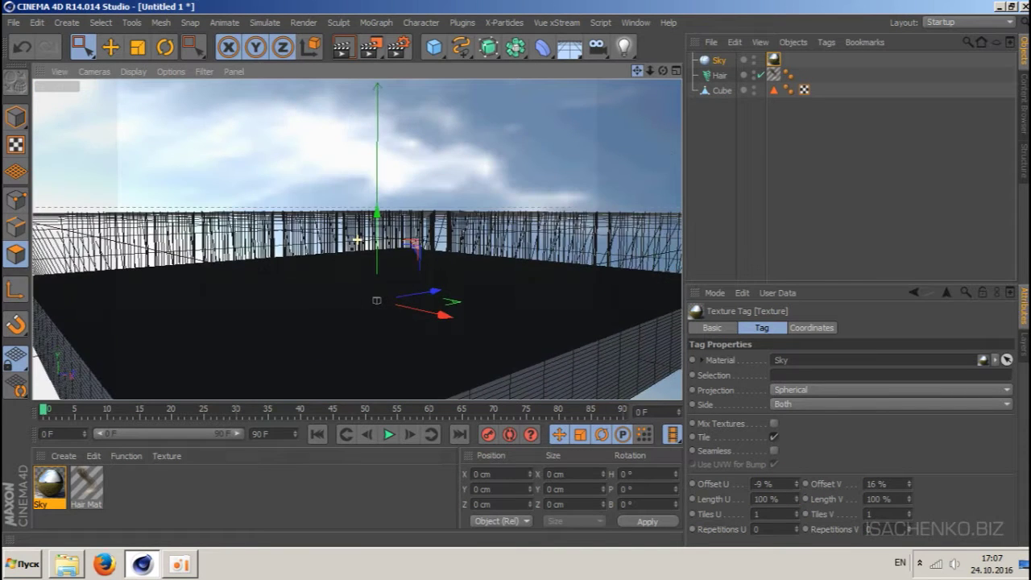
# Step: Run a test render to the Picture Viewer, then stop it
pyautogui.click(371, 49)
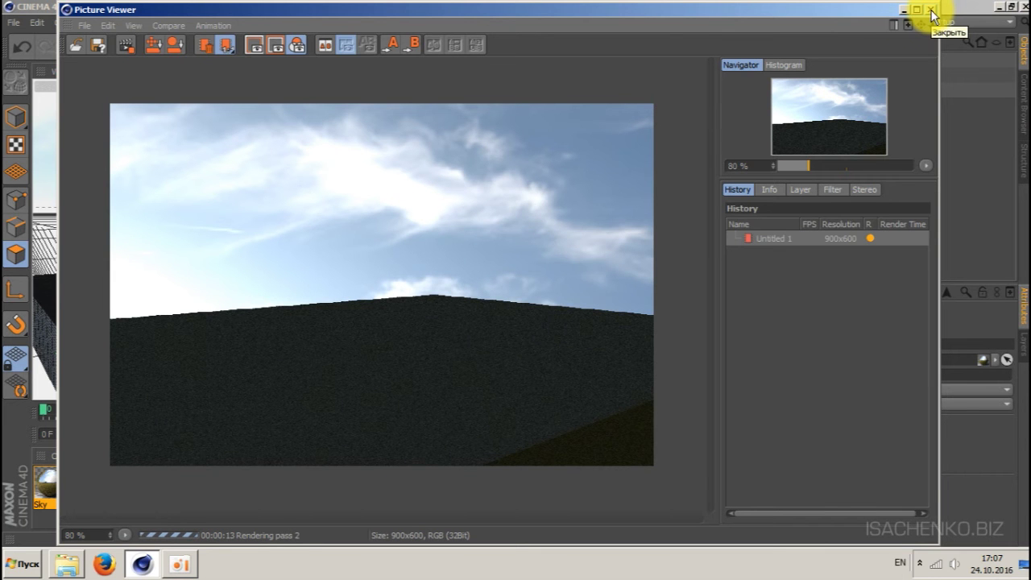
pyautogui.click(930, 10)
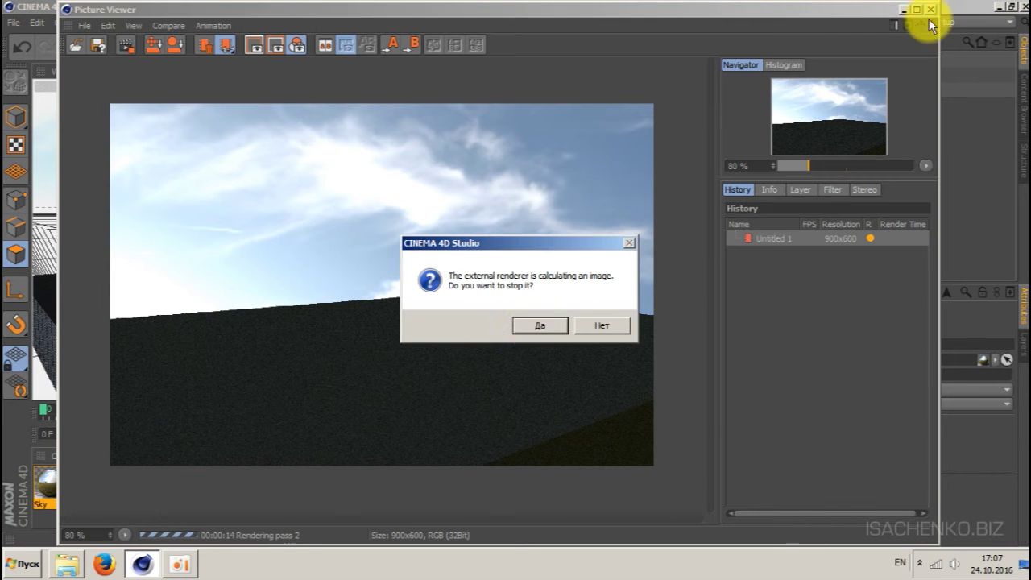
pyautogui.click(558, 323)
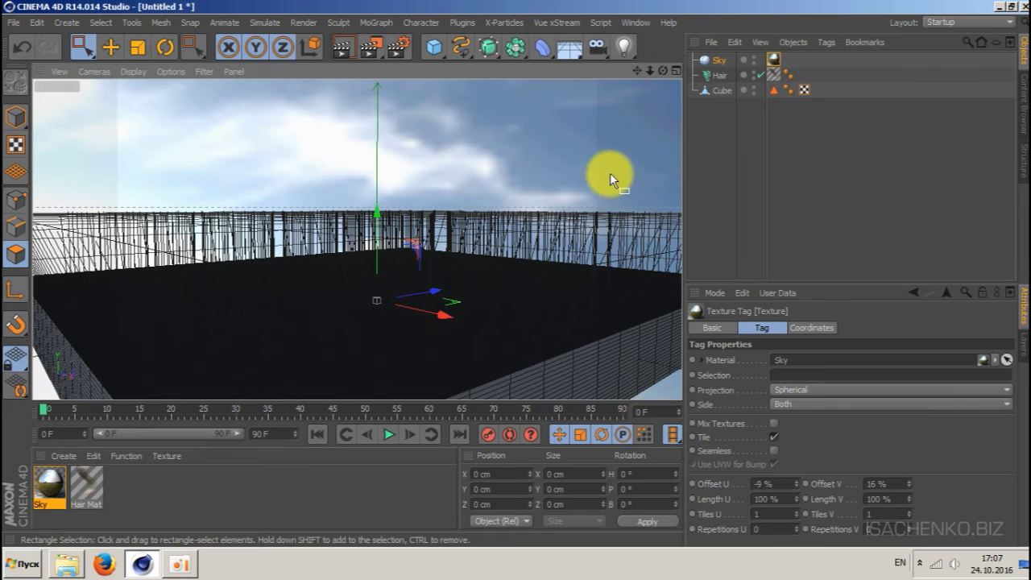
# Step: Delete the Hair Mat material from the Material Manager
pyautogui.click(78, 496)
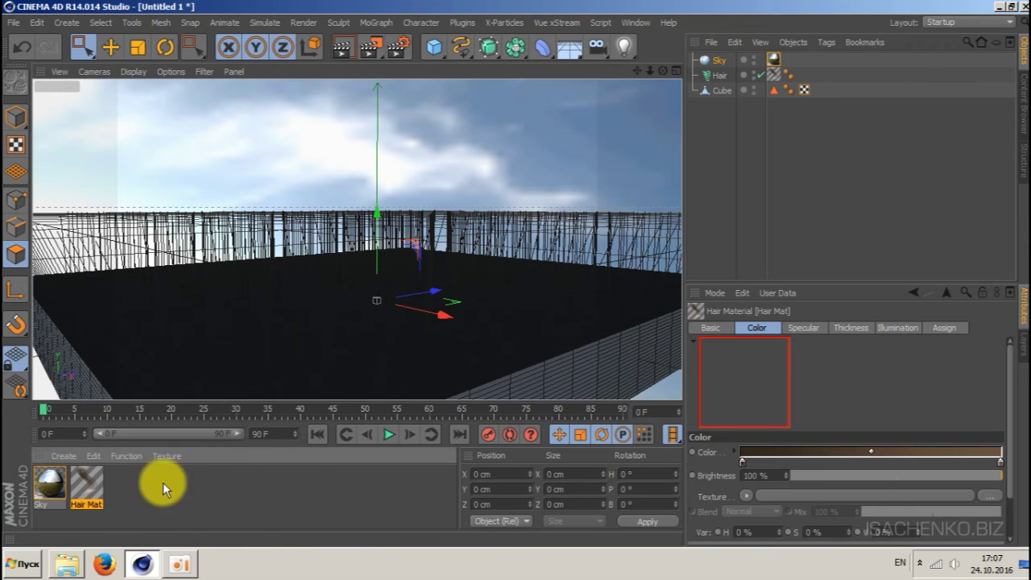
pyautogui.click(774, 60)
pyautogui.click(82, 483)
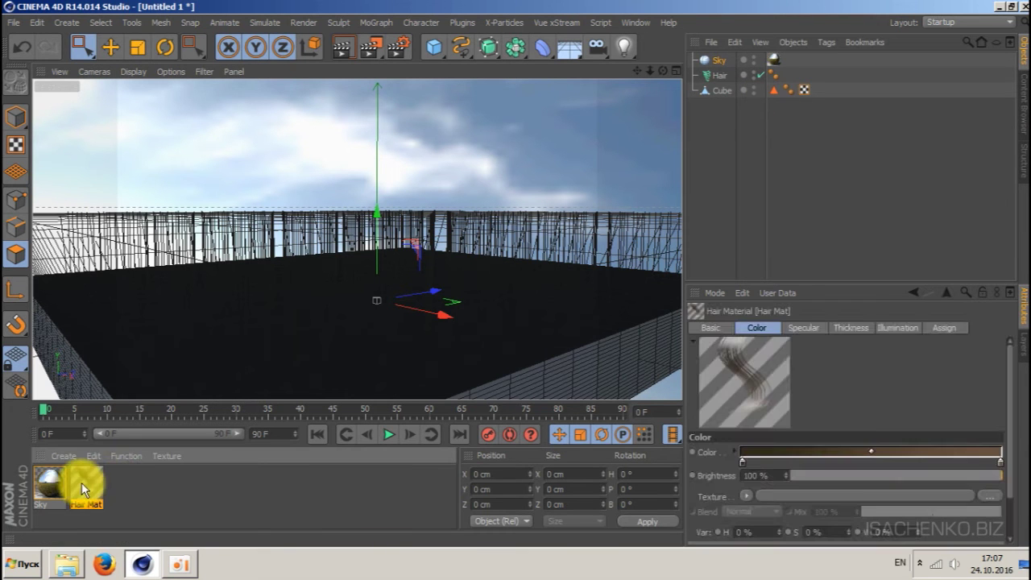
pyautogui.press('Delete')
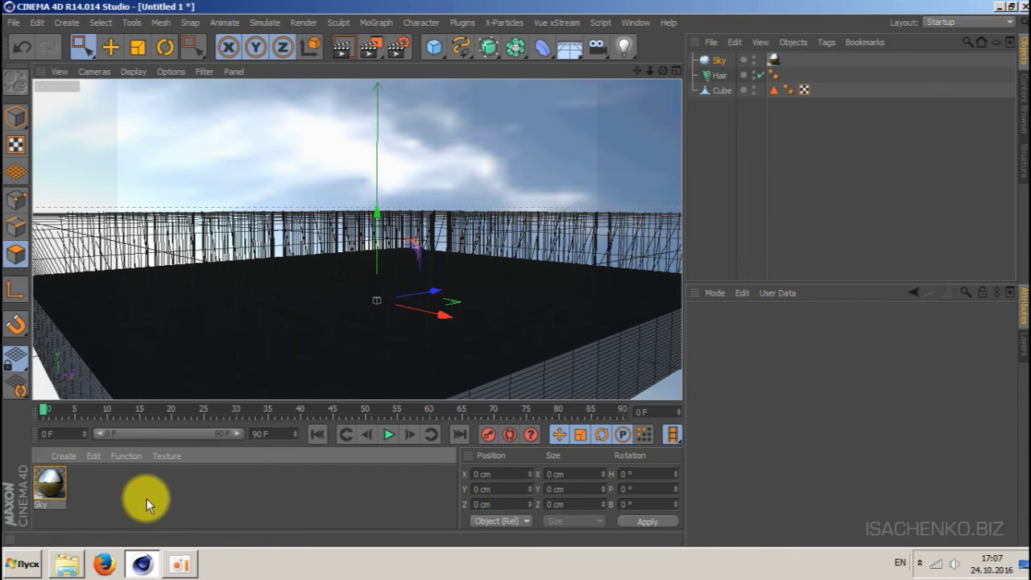
# Step: Create a new Corona Standard material named Grass
pyautogui.click(65, 456)
pyautogui.moveTo(89, 348)
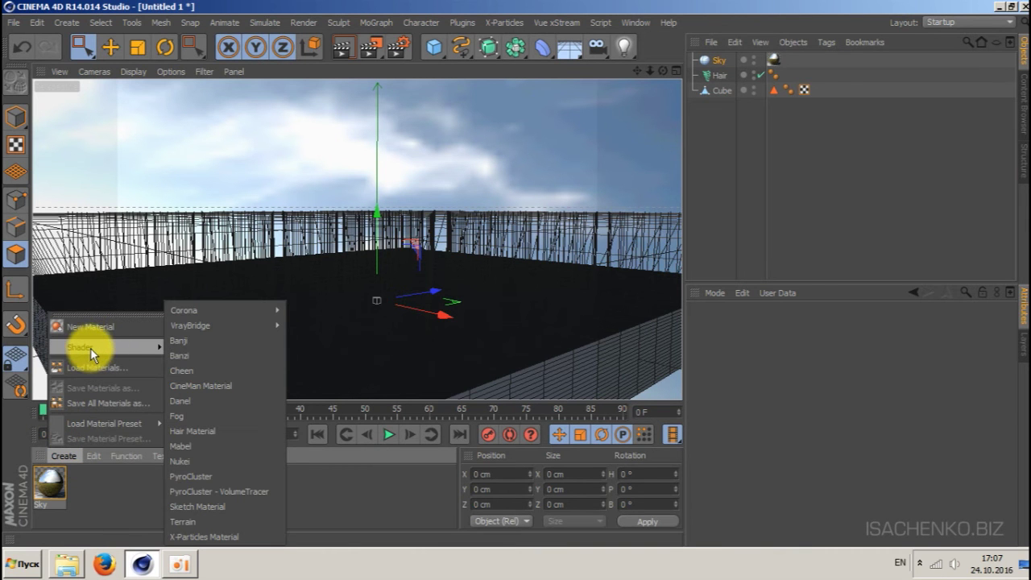
pyautogui.moveTo(193, 310)
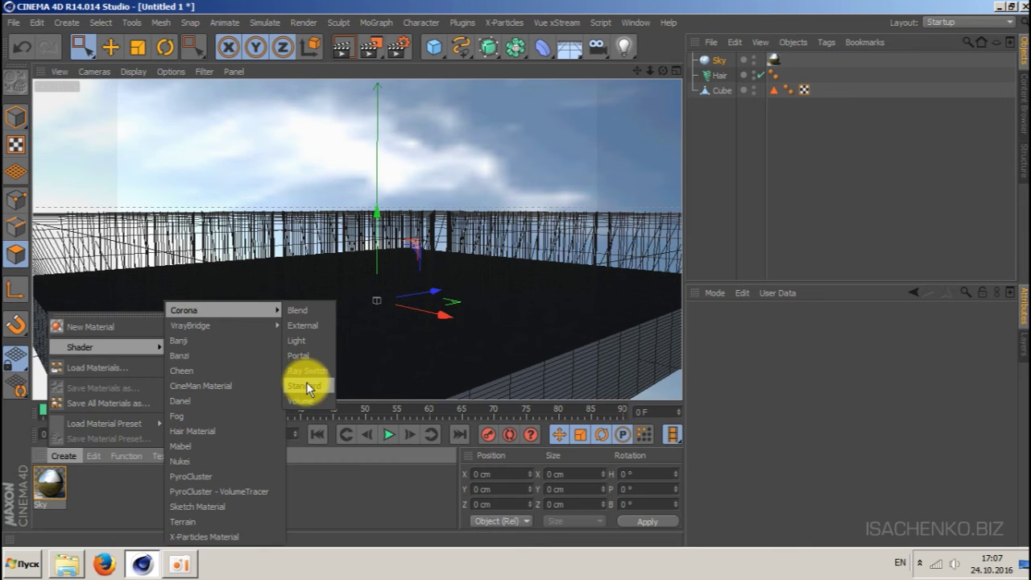
pyautogui.click(306, 385)
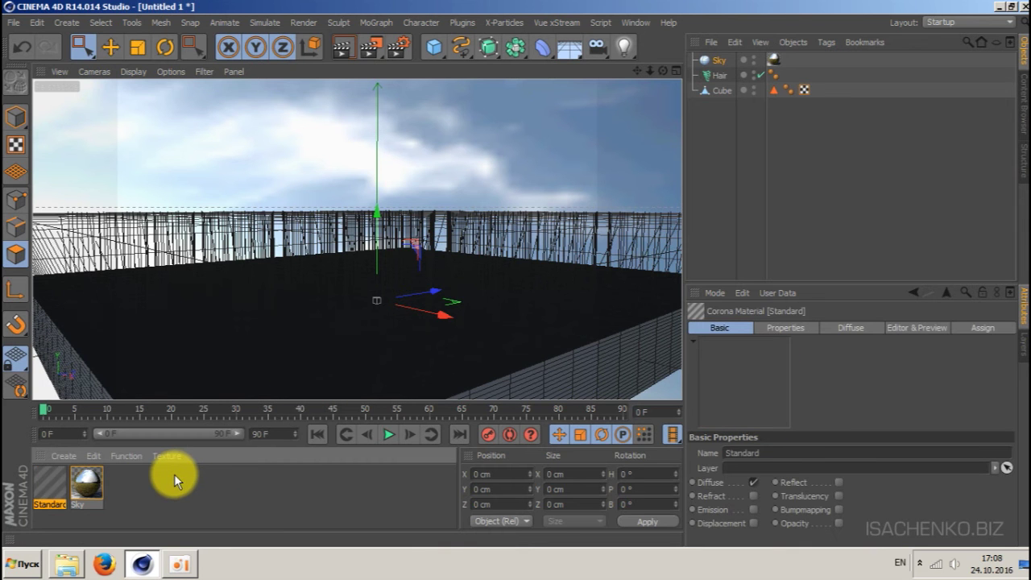
pyautogui.doubleClick(47, 481)
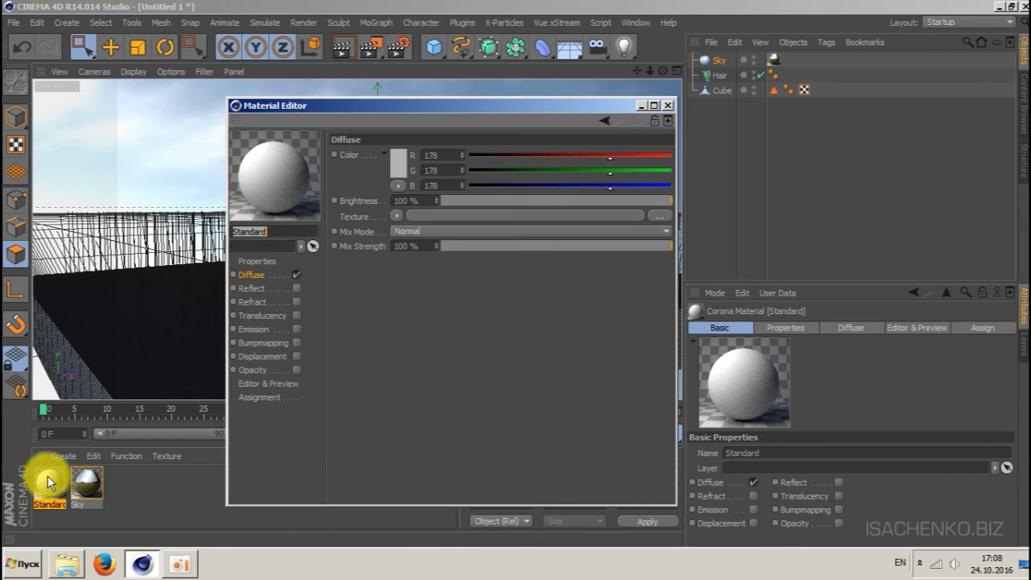
pyautogui.write('Gra')
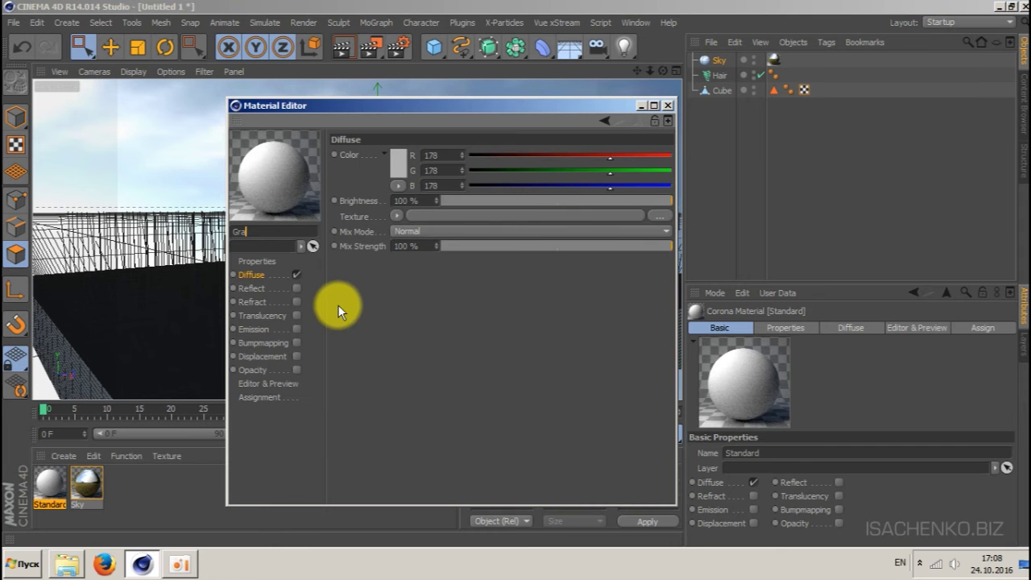
pyautogui.write('ss')
pyautogui.press('Return')
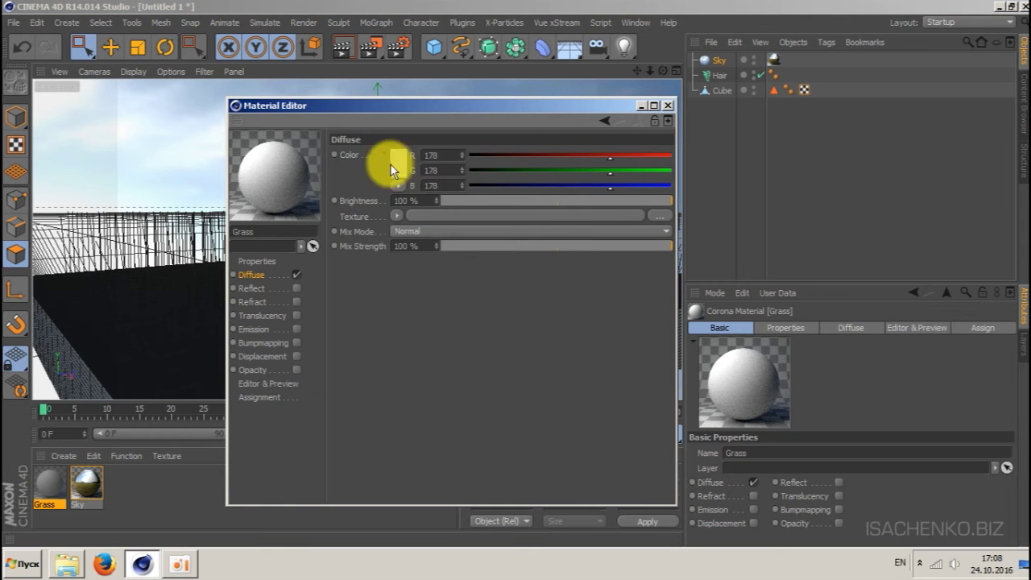
# Step: Set the Grass diffuse colour to light green (R 203, G 236, B 142)
pyautogui.click(390, 163)
pyautogui.click(390, 100)
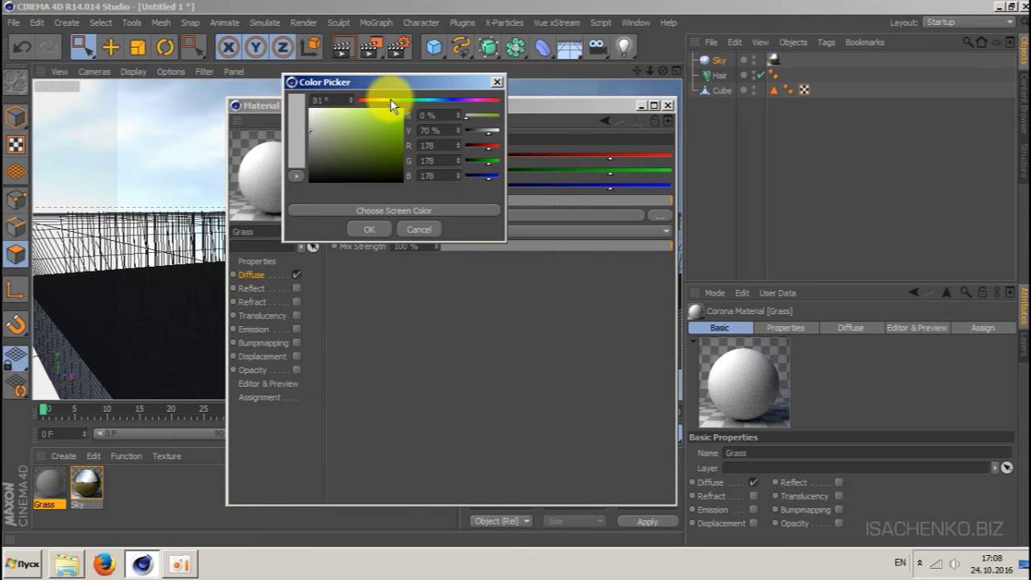
pyautogui.moveTo(348, 115); pyautogui.dragTo(347, 113)
pyautogui.click(369, 228)
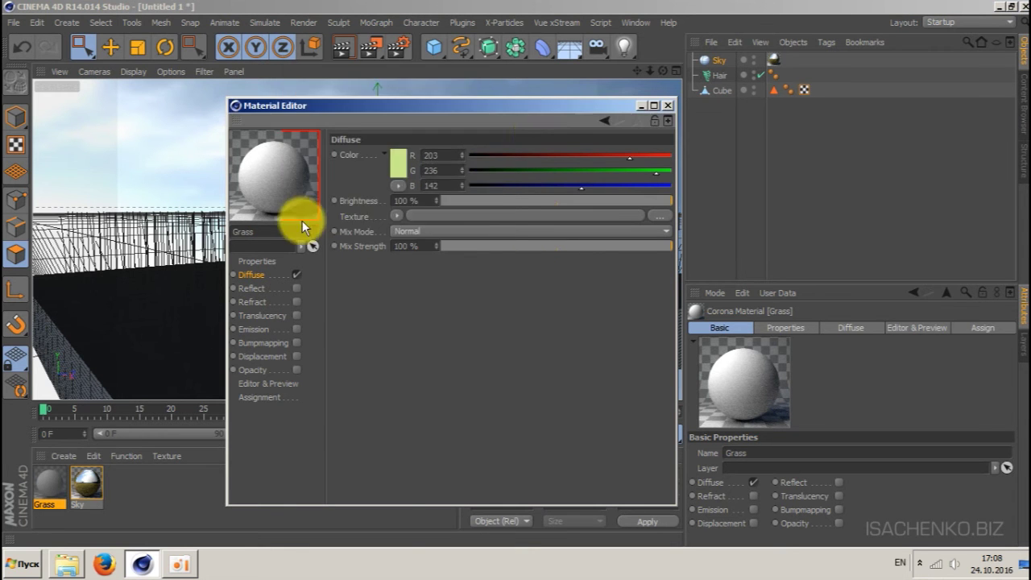
pyautogui.click(668, 105)
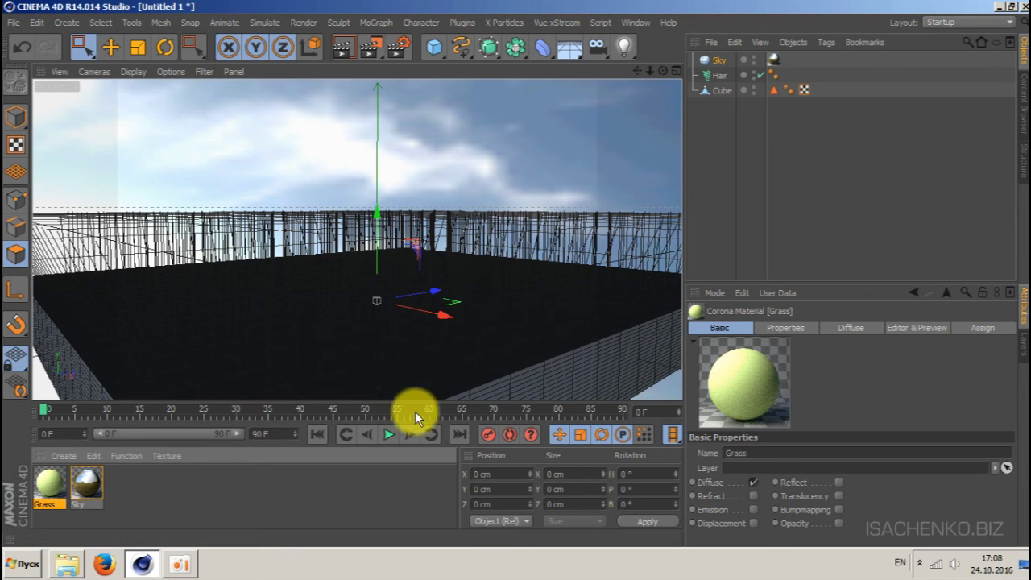
# Step: Preview the hair, then set the Hair object's Generate Type to Square instead of Instance
pyautogui.click(391, 435)
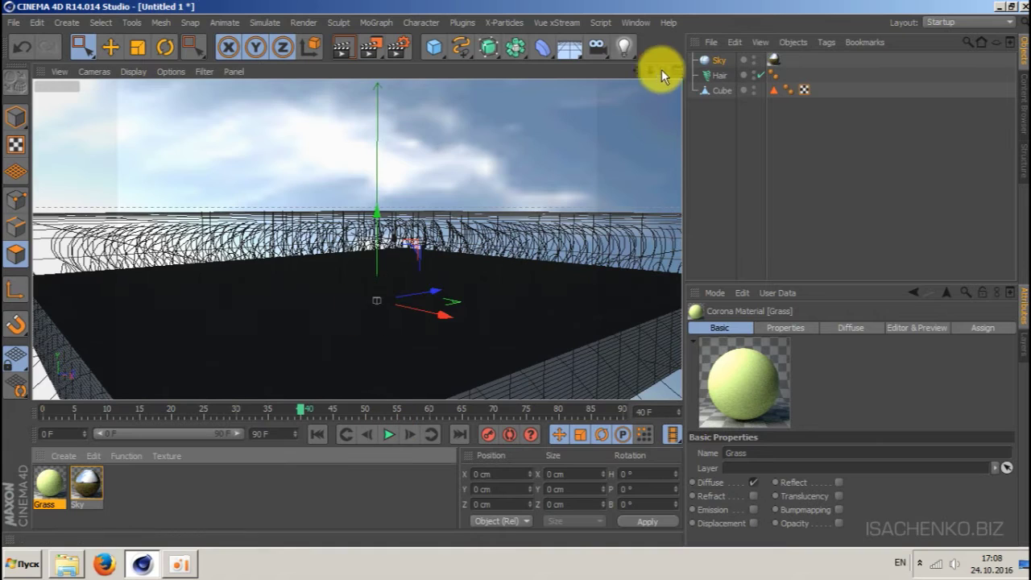
pyautogui.moveTo(662, 71)
pyautogui.mouseDown()
pyautogui.moveTo(644, 113)
pyautogui.moveTo(649, 70)
pyautogui.mouseUp()
pyautogui.click(719, 75)
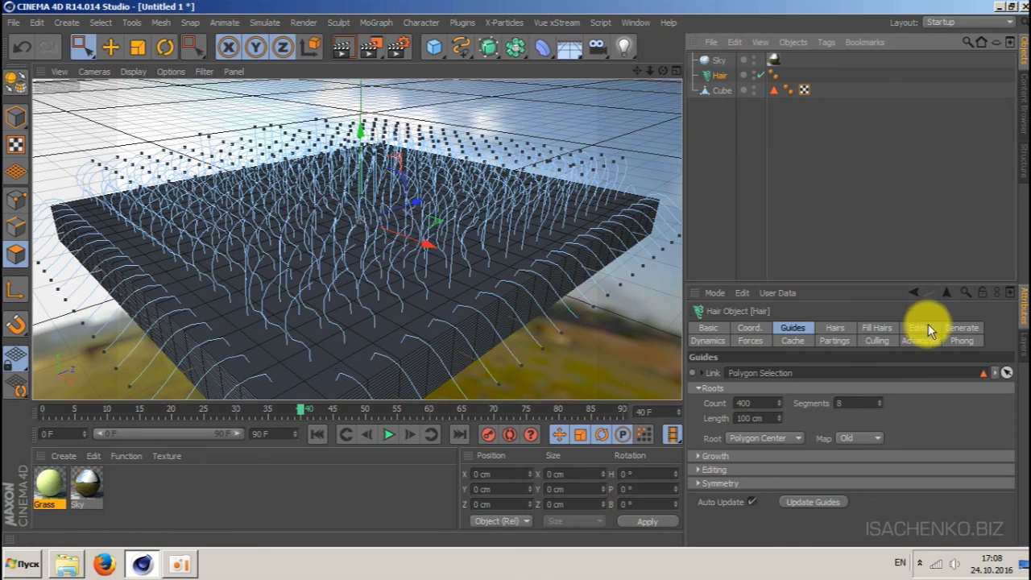
pyautogui.click(964, 328)
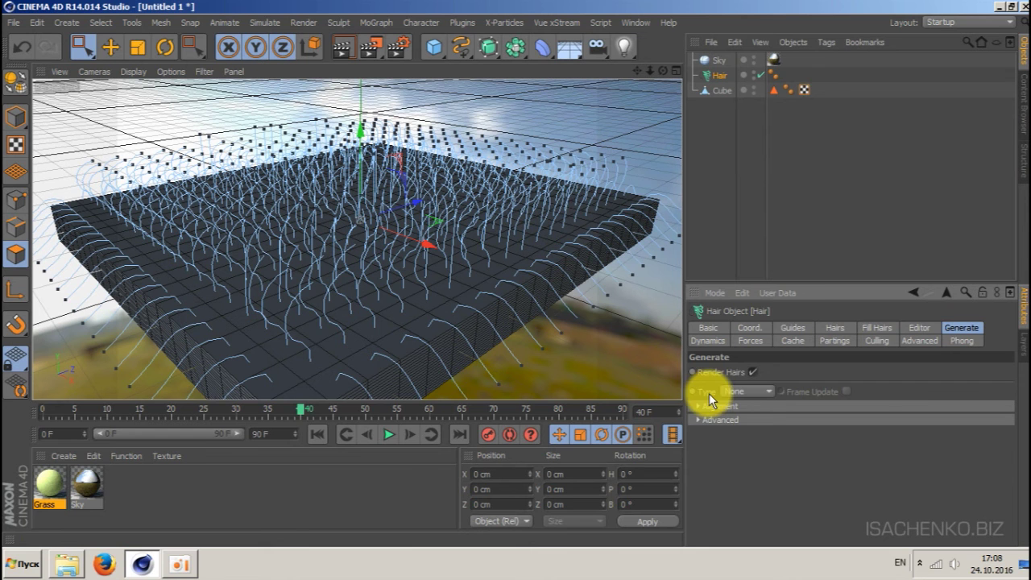
pyautogui.click(764, 394)
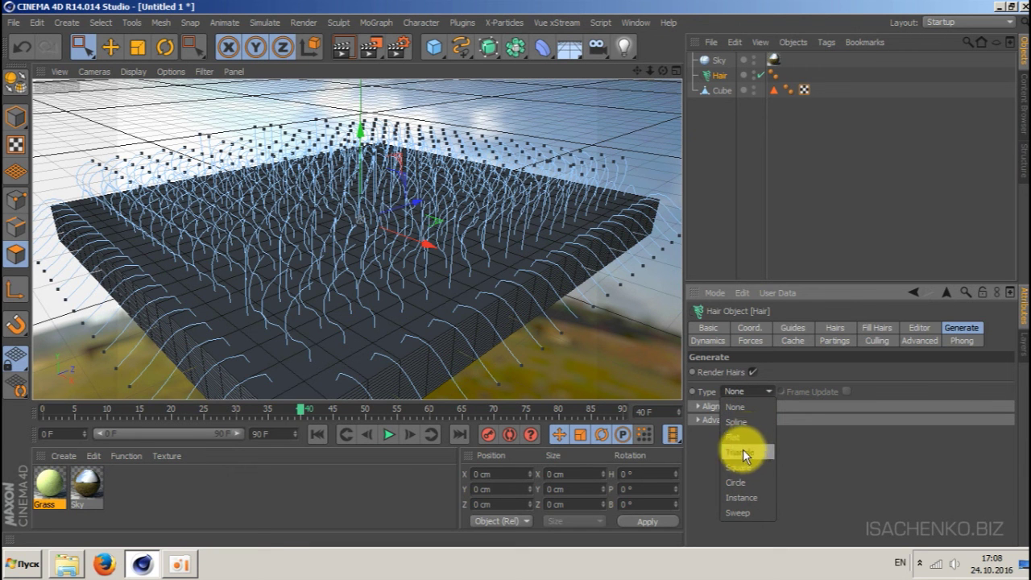
pyautogui.click(744, 496)
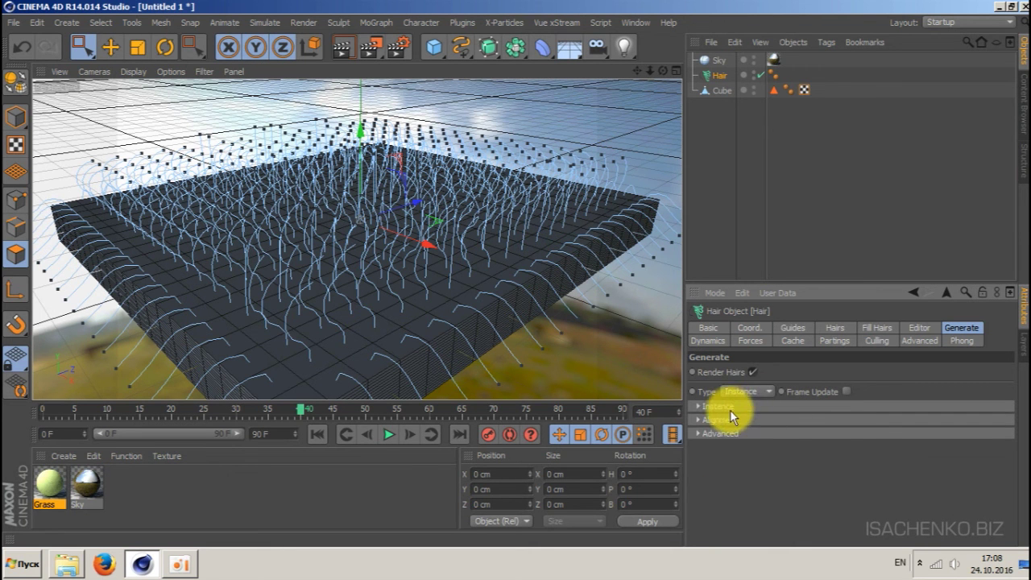
pyautogui.click(730, 408)
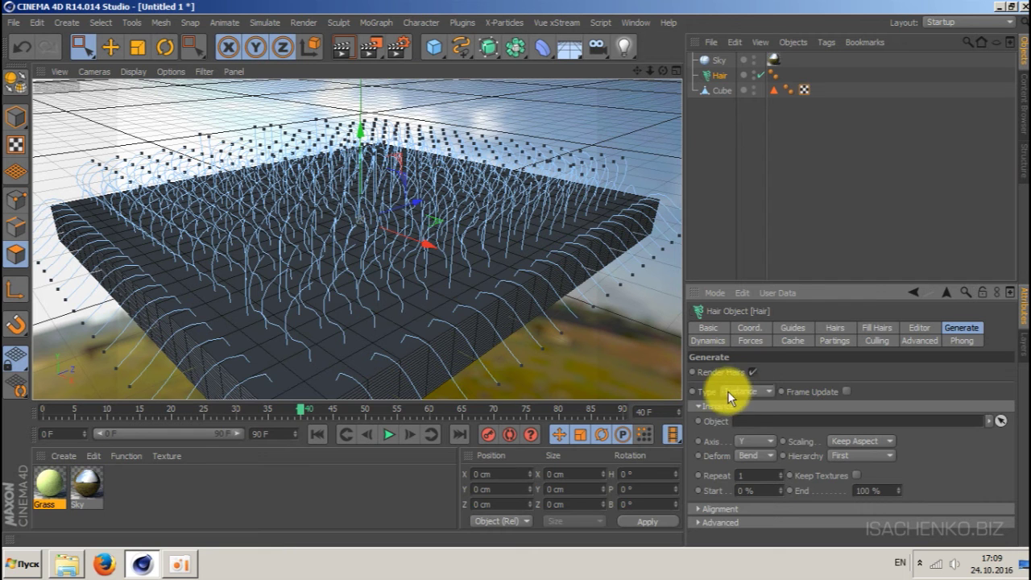
pyautogui.click(757, 393)
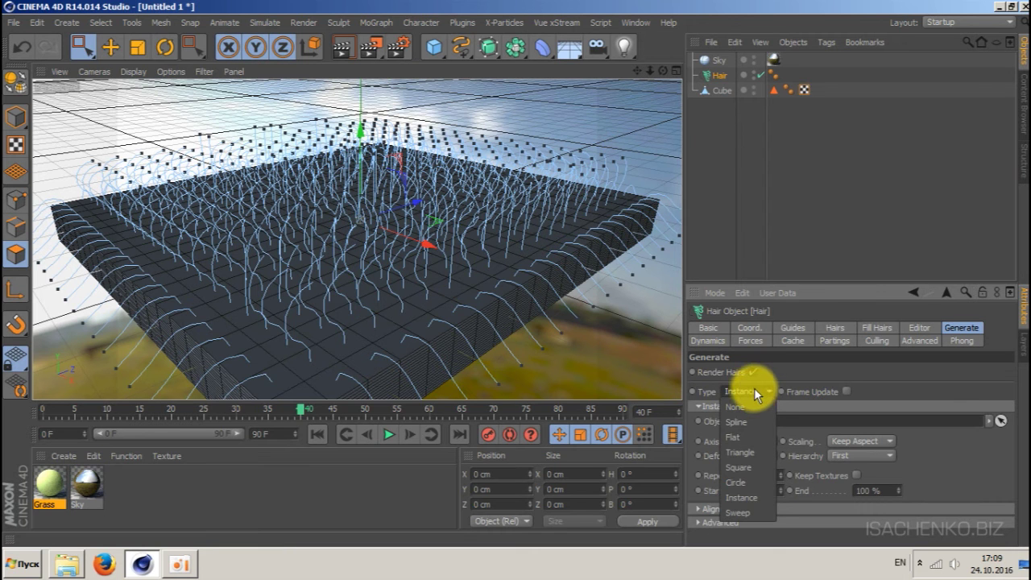
pyautogui.click(746, 468)
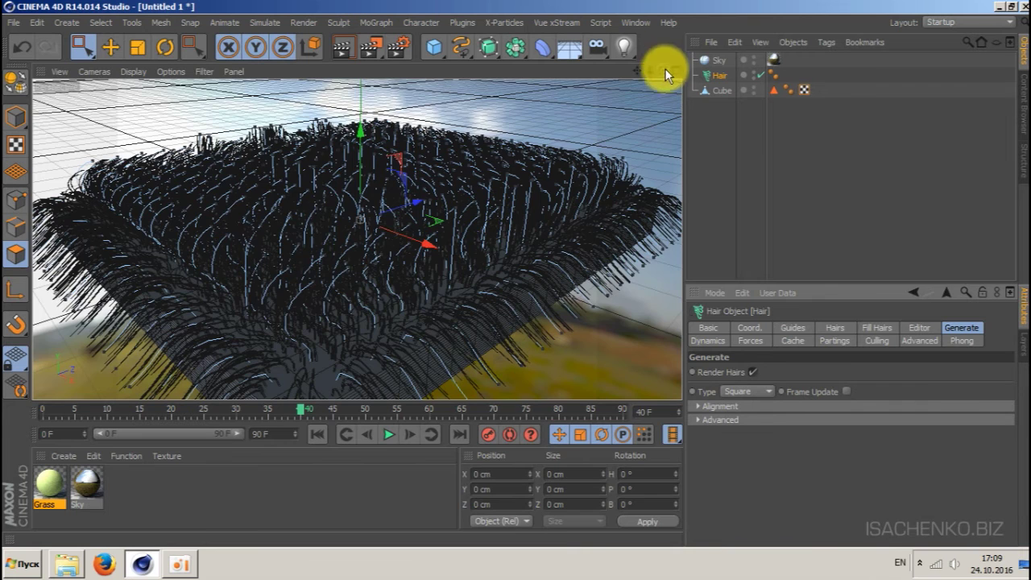
# Step: Apply the Grass material to the Hair object and move in close to view the green strands
pyautogui.moveTo(665, 71); pyautogui.dragTo(612, 113)
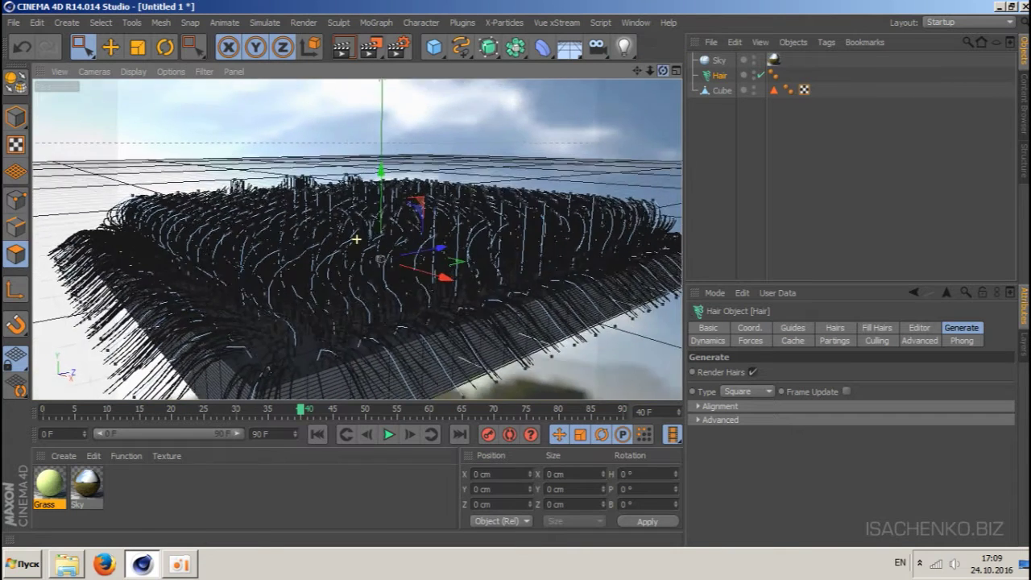
pyautogui.moveTo(665, 71); pyautogui.dragTo(637, 96)
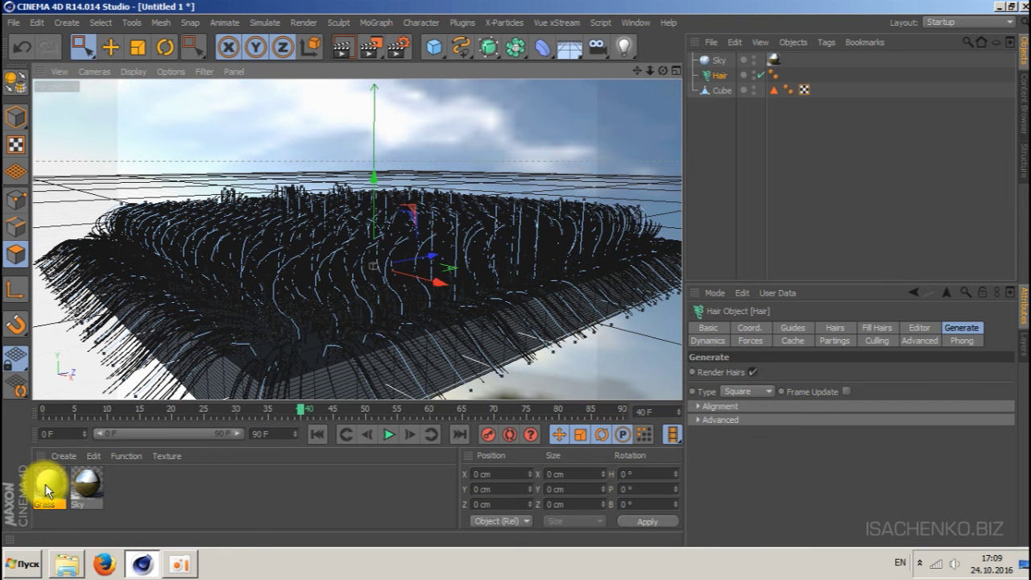
pyautogui.moveTo(47, 485); pyautogui.dragTo(714, 80)
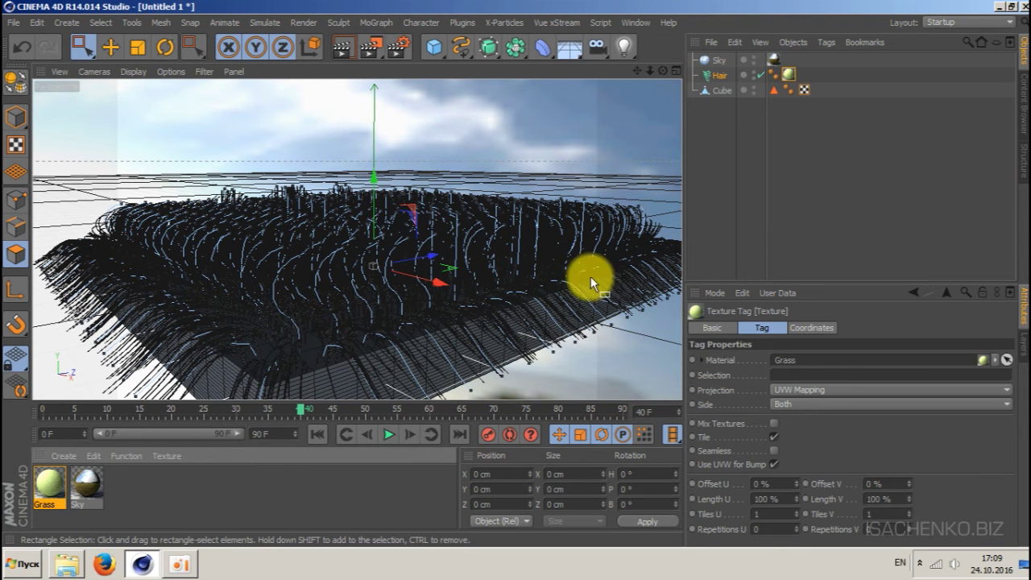
pyautogui.keyDown('alt'); pyautogui.moveTo(462, 263); pyautogui.dragTo(487, 264); pyautogui.keyUp('alt')
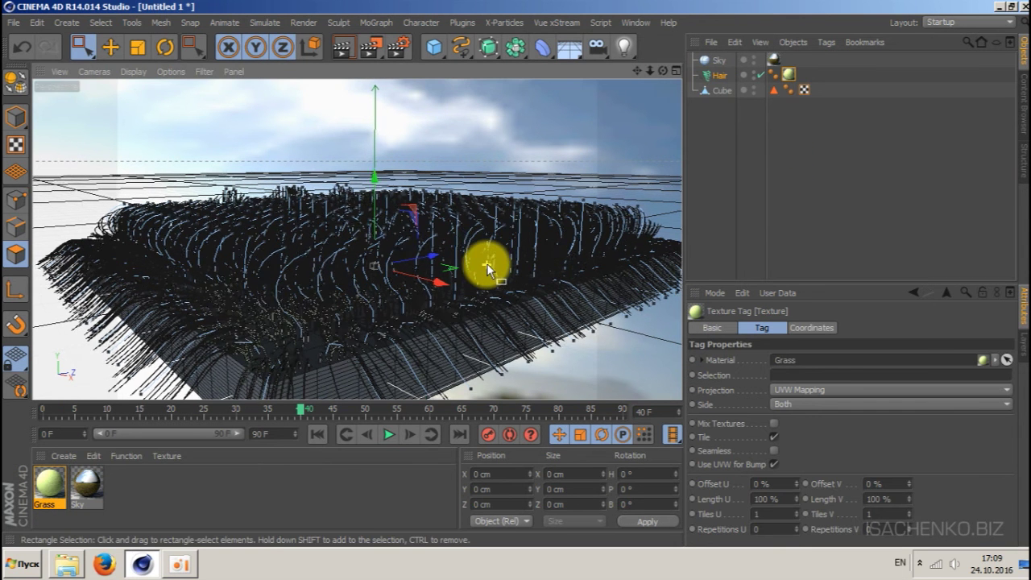
pyautogui.scroll(4, 487, 269)
pyautogui.scroll(3, 507, 230)
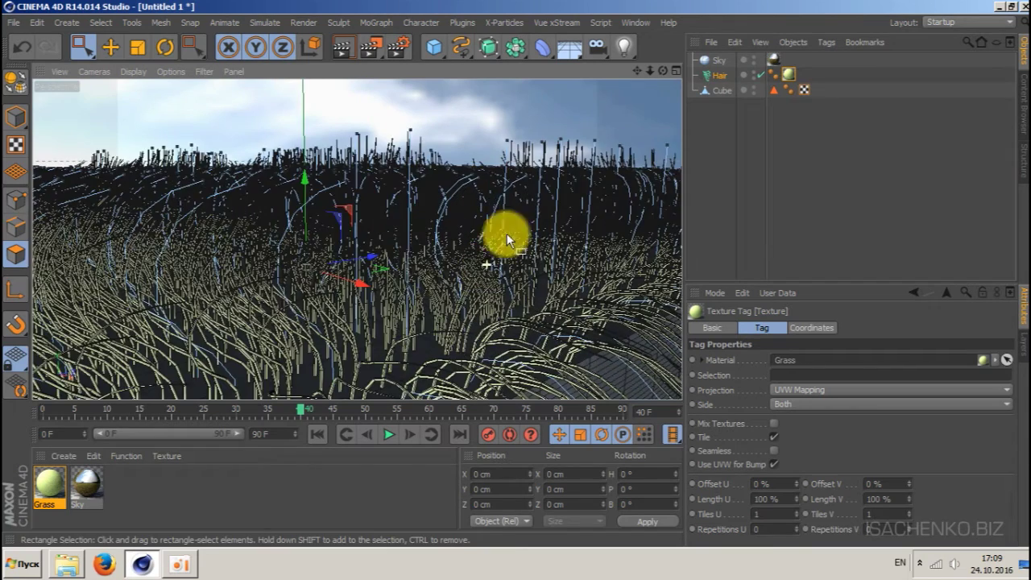
pyautogui.moveTo(669, 67)
pyautogui.mouseDown()
pyautogui.moveTo(643, 71)
pyautogui.moveTo(658, 75)
pyautogui.mouseUp()
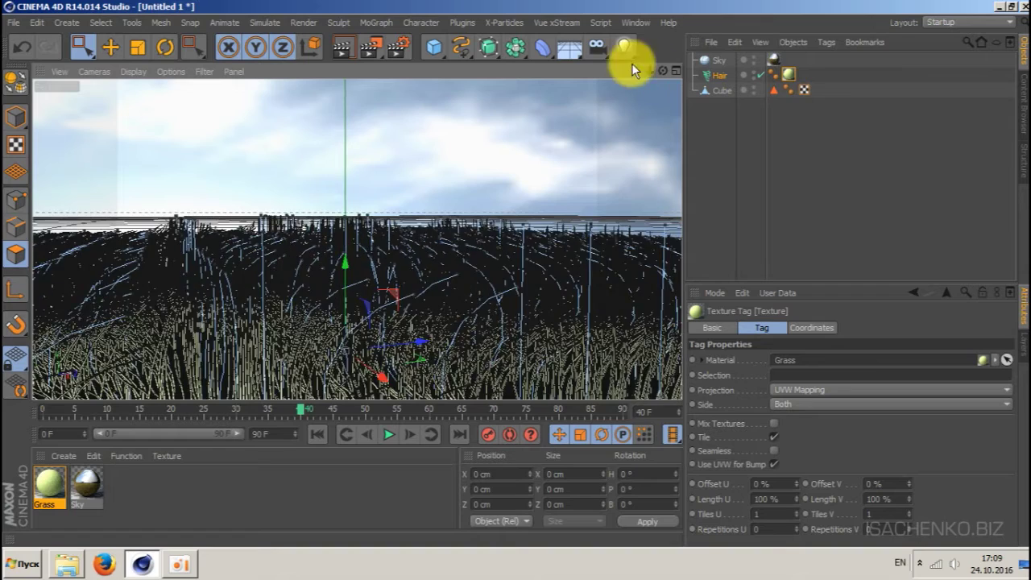
pyautogui.moveTo(654, 67)
pyautogui.mouseDown()
pyautogui.moveTo(629, 62)
pyautogui.moveTo(649, 76)
pyautogui.mouseUp()
pyautogui.moveTo(357, 238)
pyautogui.mouseDown()
pyautogui.moveTo(645, 69)
pyautogui.moveTo(357, 239)
pyautogui.mouseUp()
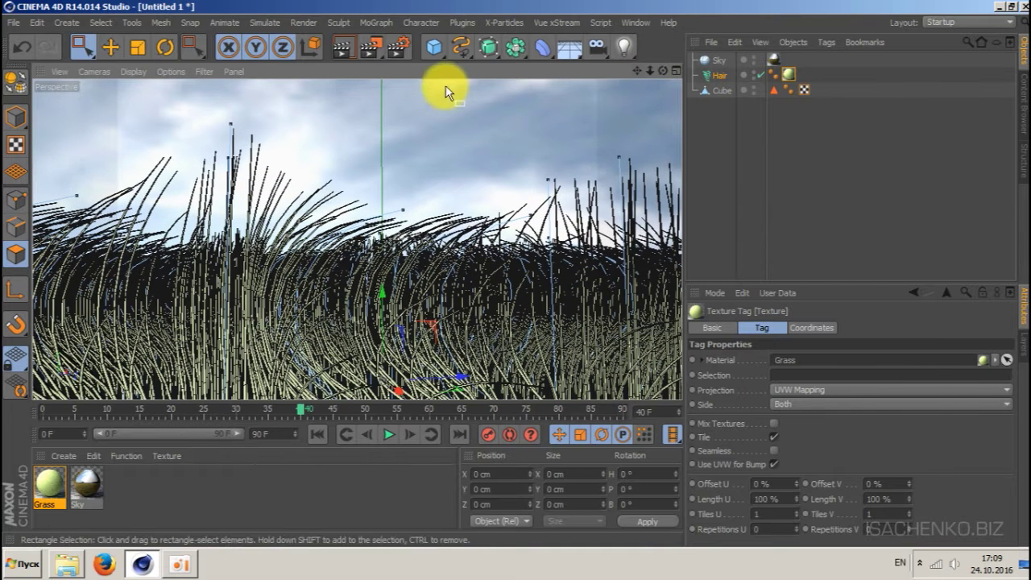
pyautogui.click(371, 48)
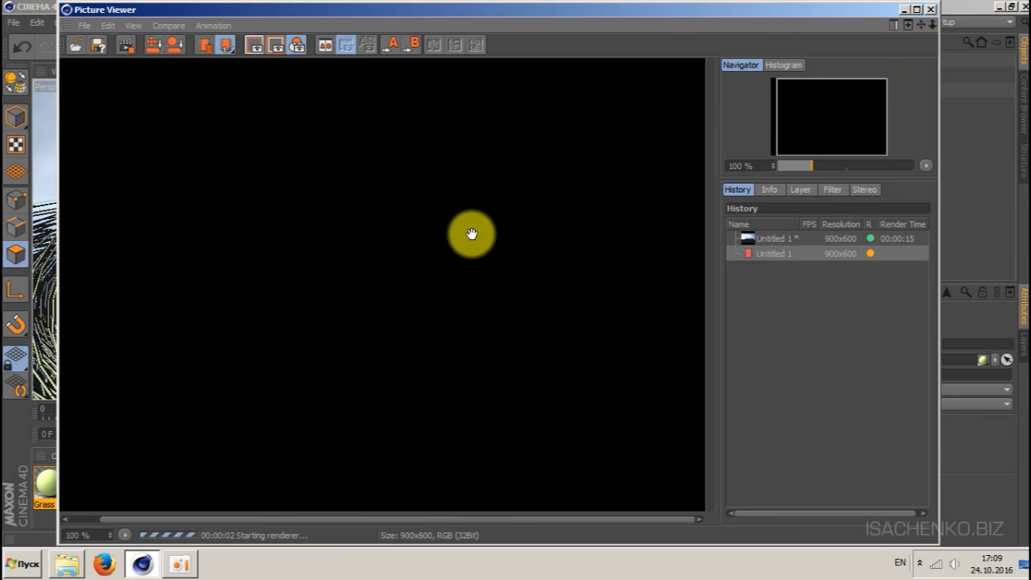
pyautogui.click(916, 10)
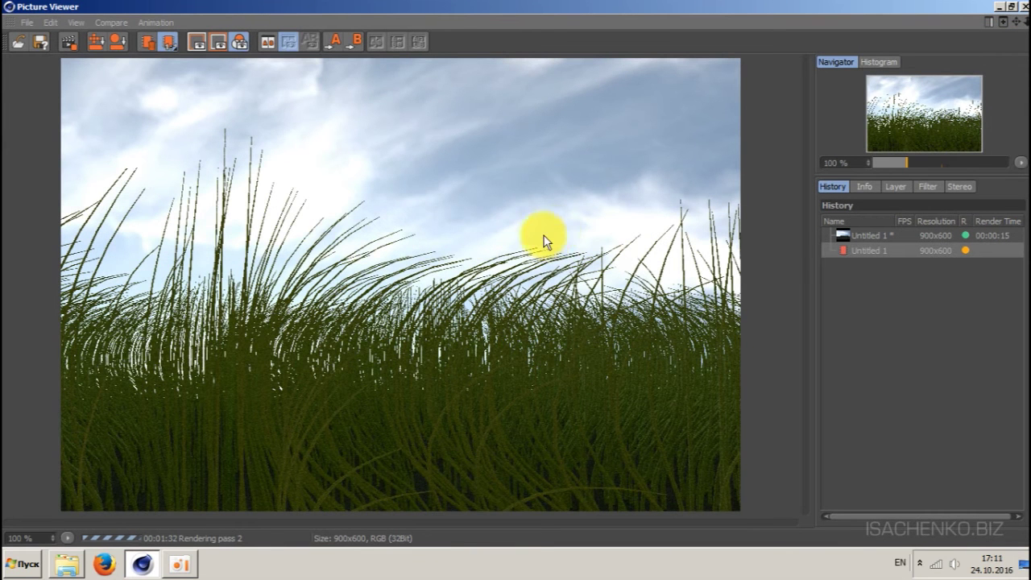
pyautogui.click(61, 45)
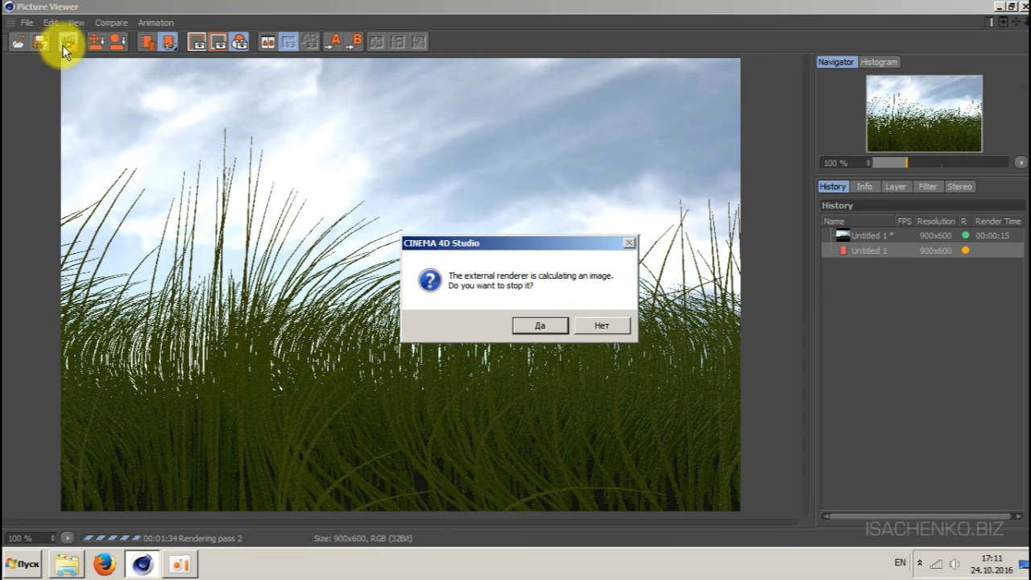
pyautogui.click(549, 326)
pyautogui.click(1025, 6)
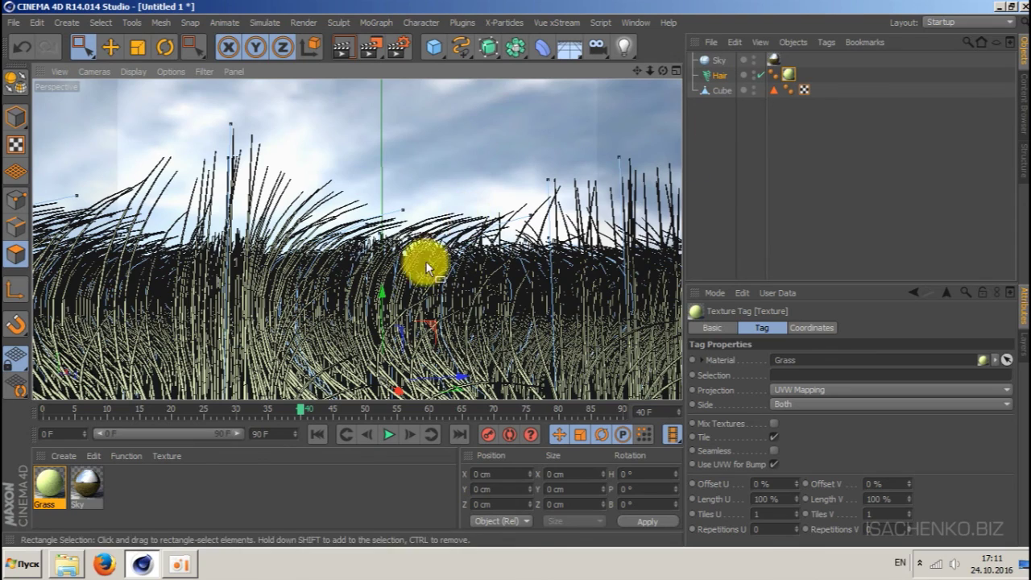
# Step: Change the Hair object's generate type from Square to Spline
pyautogui.moveTo(663, 72); pyautogui.dragTo(669, 113)
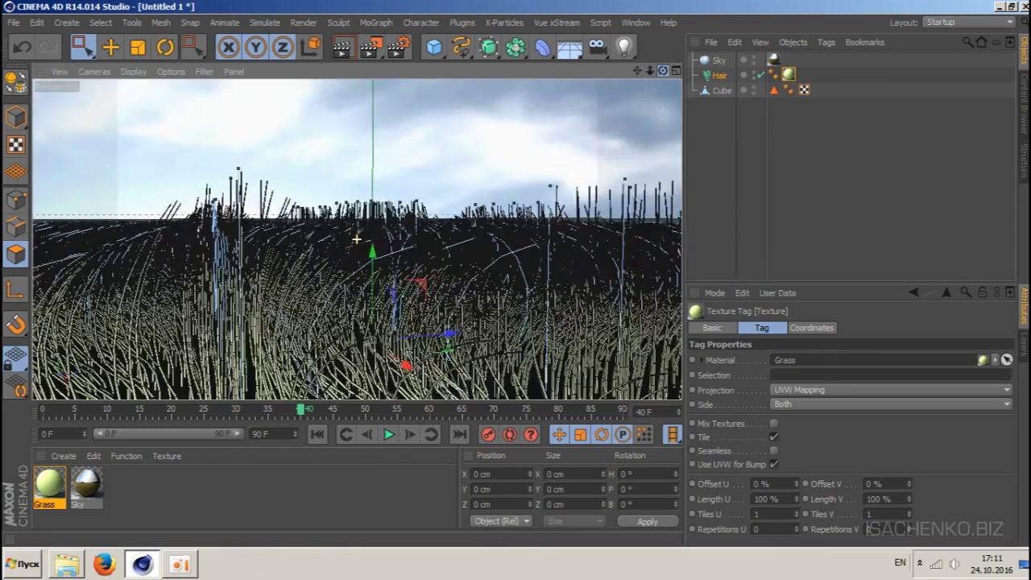
pyautogui.moveTo(357, 239); pyautogui.dragTo(344, 246)
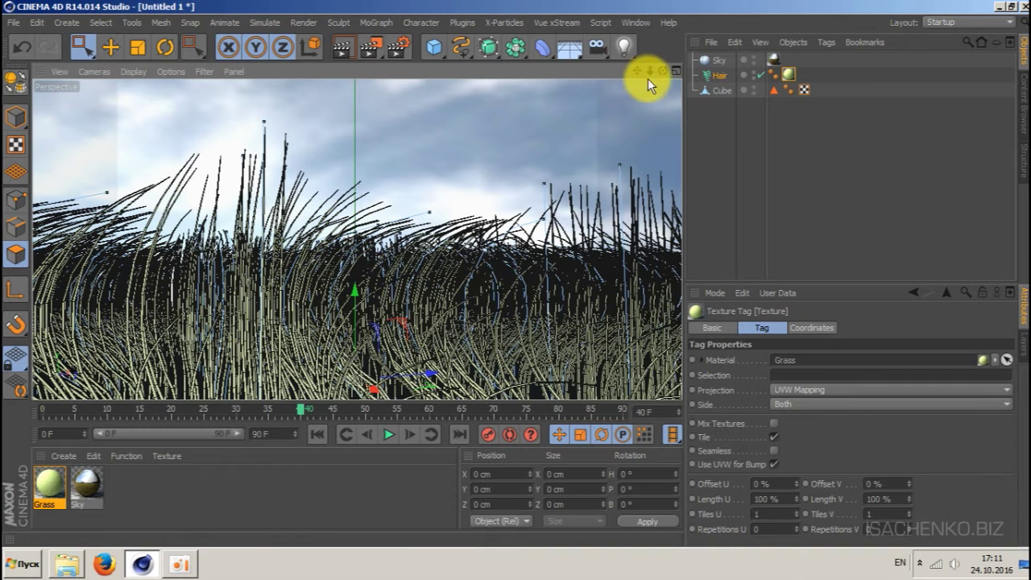
pyautogui.moveTo(661, 70); pyautogui.dragTo(657, 71)
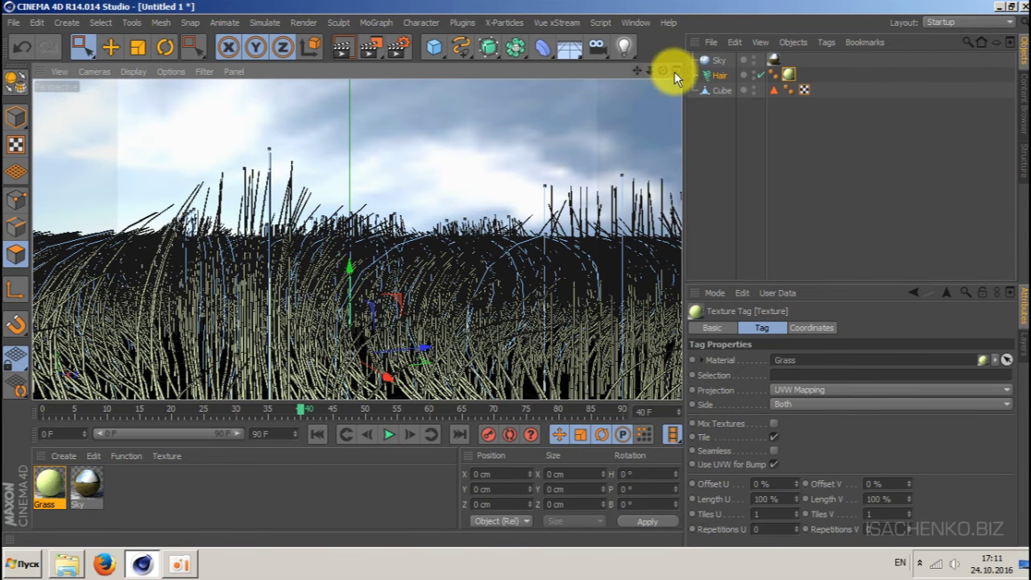
pyautogui.click(718, 75)
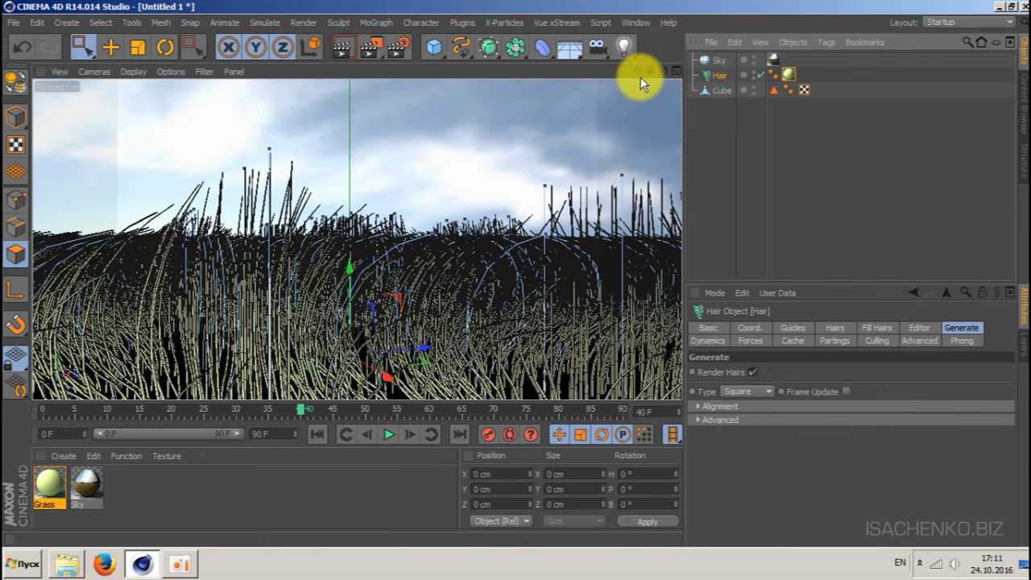
pyautogui.moveTo(650, 69); pyautogui.dragTo(437, 278)
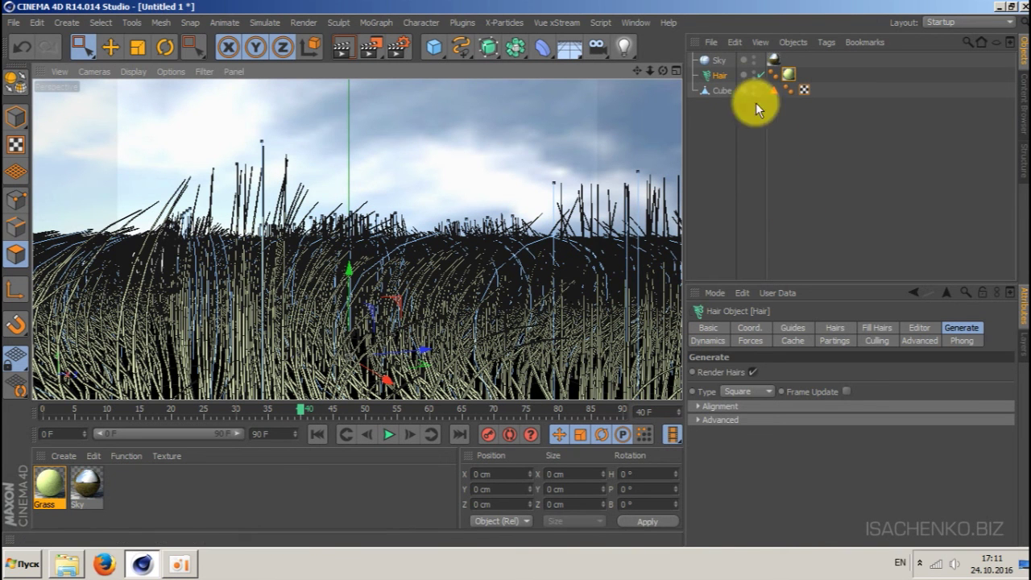
pyautogui.click(749, 391)
pyautogui.click(746, 422)
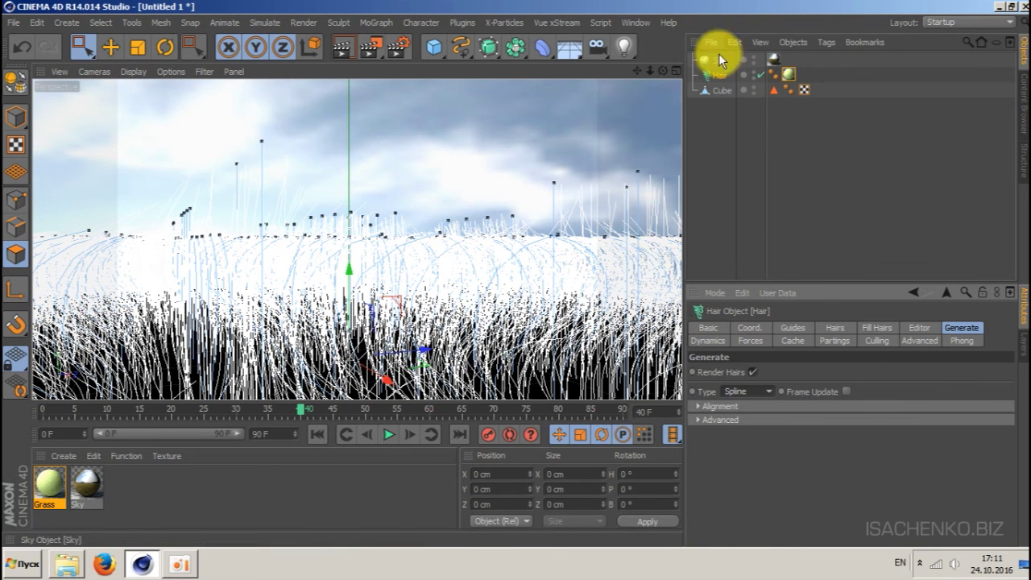
# Step: Add a Circle spline and set its radius to 0.2 cm
pyautogui.click(459, 50)
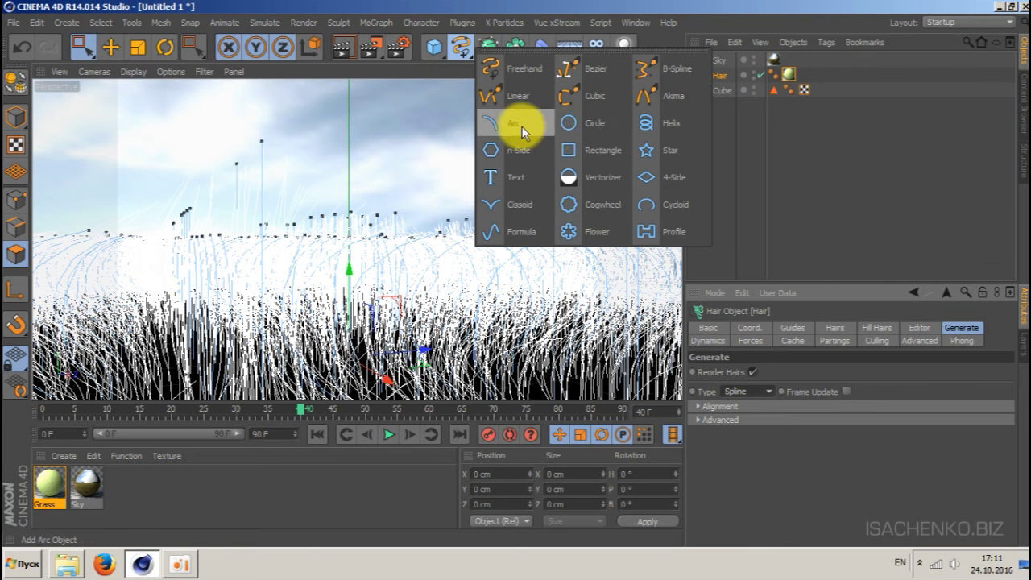
pyautogui.click(598, 120)
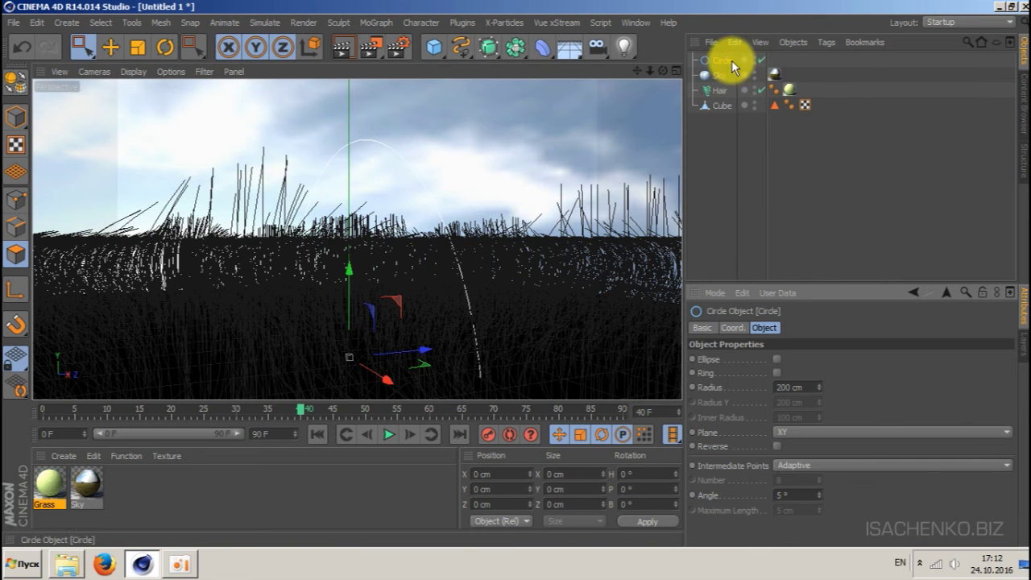
pyautogui.doubleClick(793, 388)
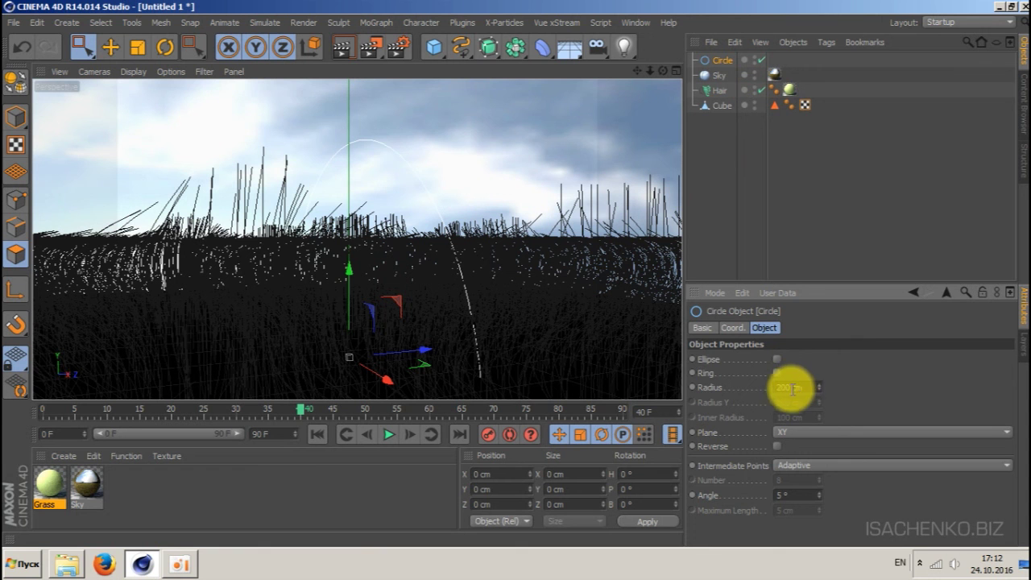
pyautogui.write('0.')
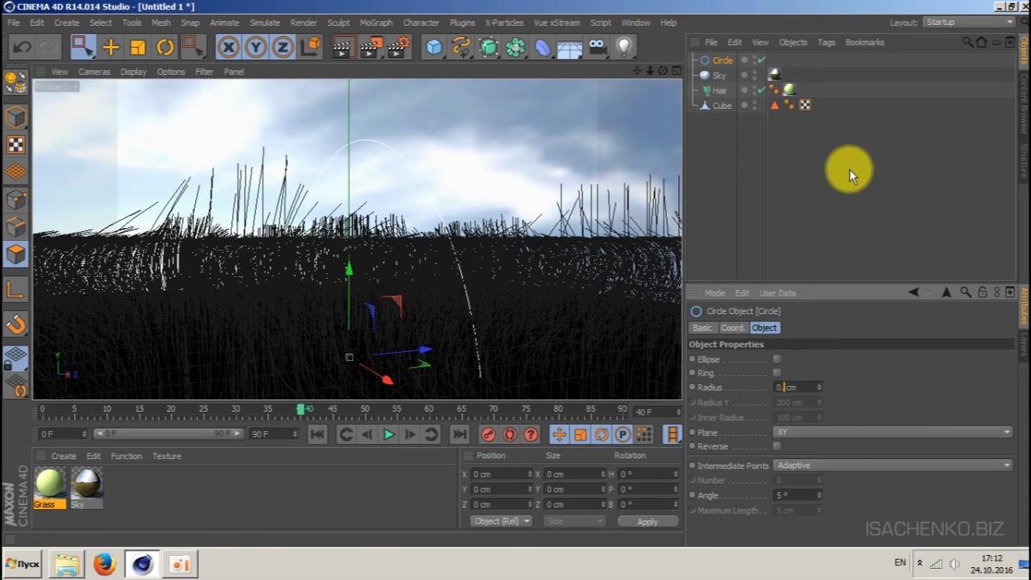
pyautogui.write('2')
pyautogui.press('Return')
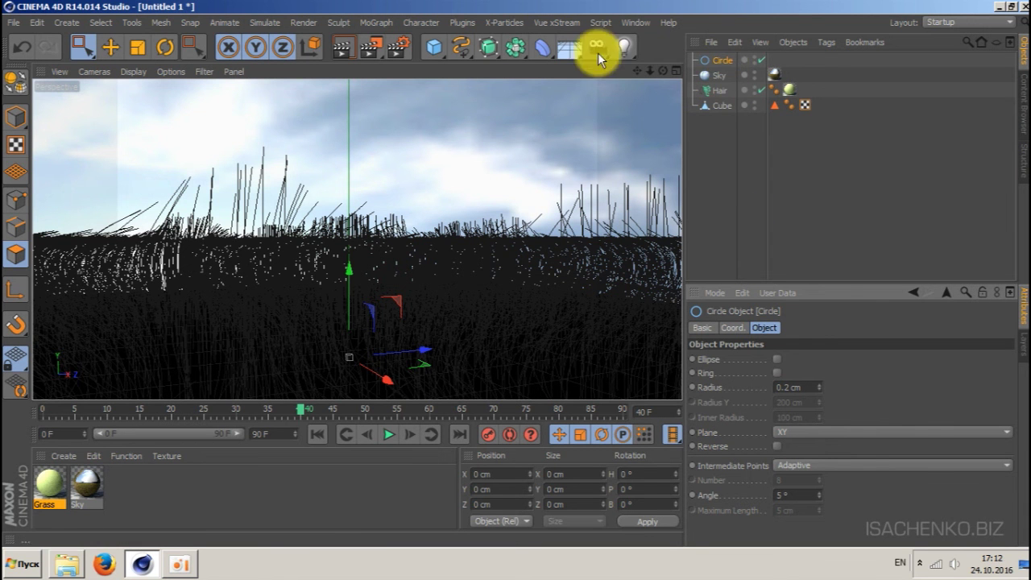
pyautogui.click(515, 50)
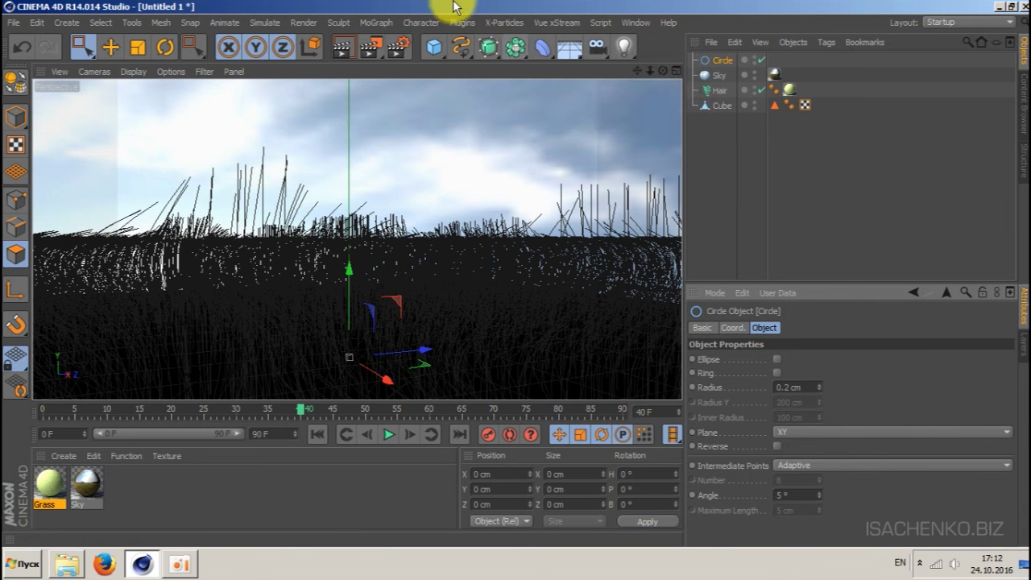
# Step: Add a Sweep NURBS with Circle then Hair as children, End Growth set to 98%
pyautogui.click(488, 47)
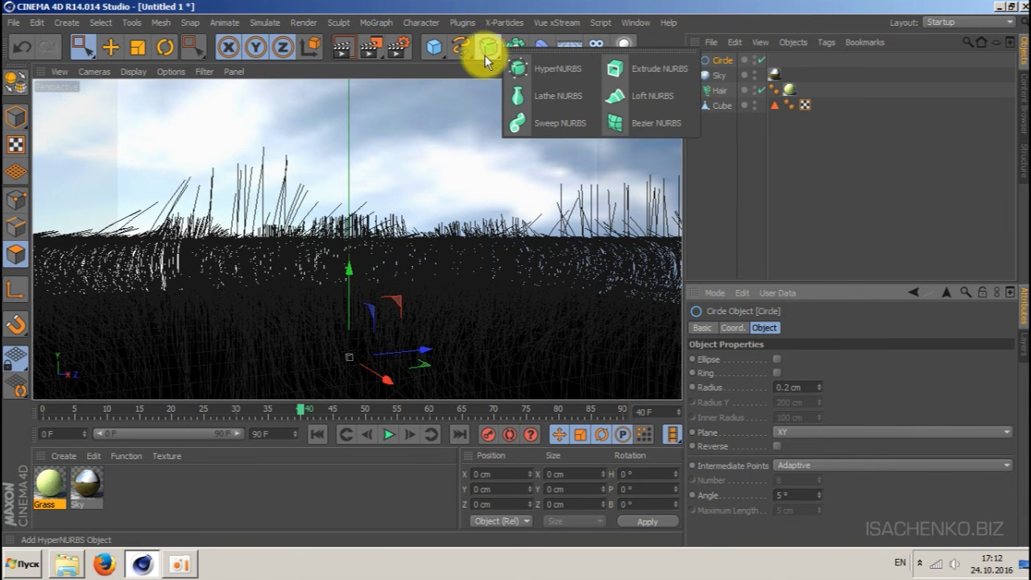
pyautogui.click(549, 124)
pyautogui.moveTo(718, 75); pyautogui.dragTo(734, 63)
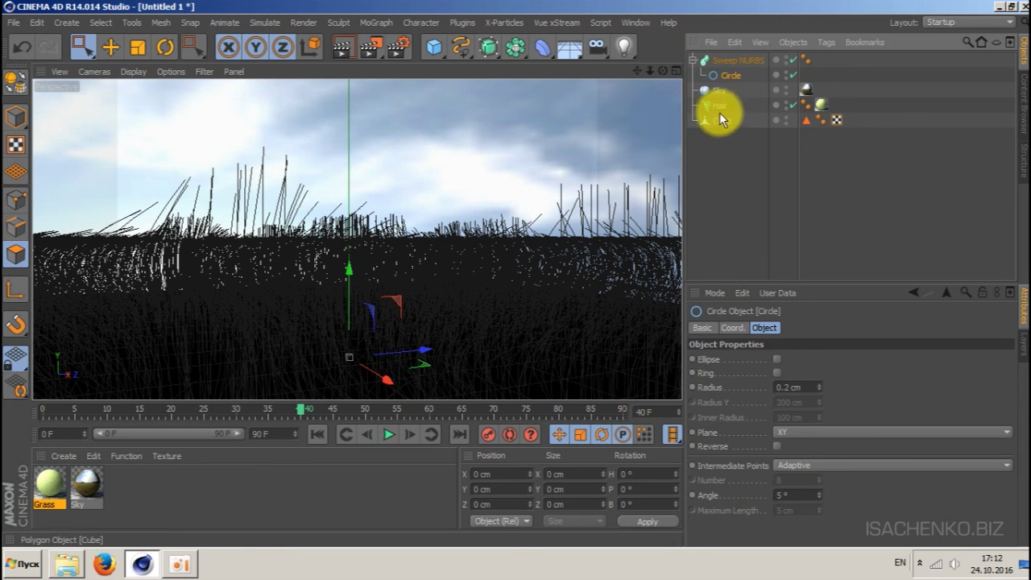
pyautogui.moveTo(719, 104); pyautogui.dragTo(726, 71)
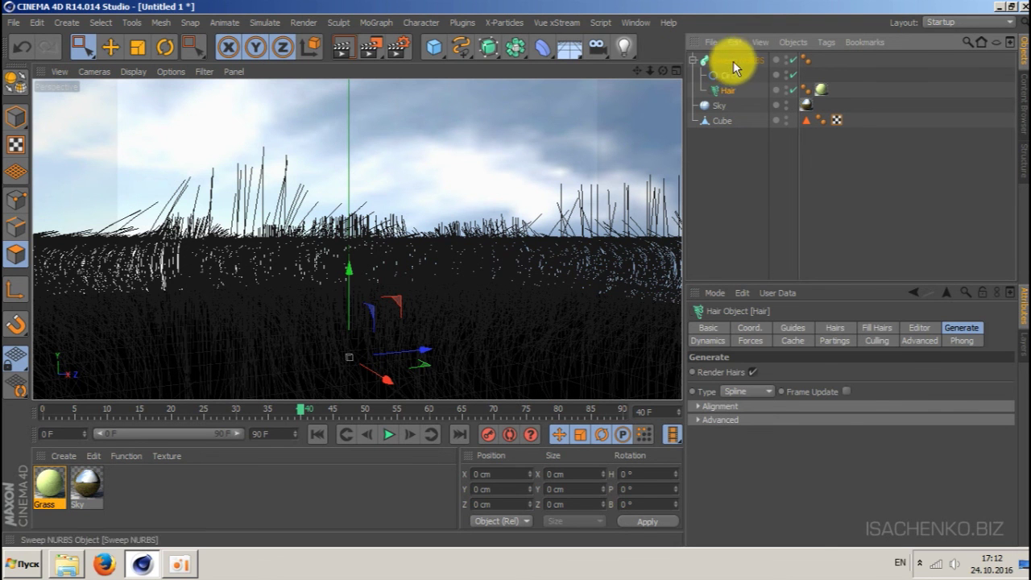
pyautogui.click(733, 61)
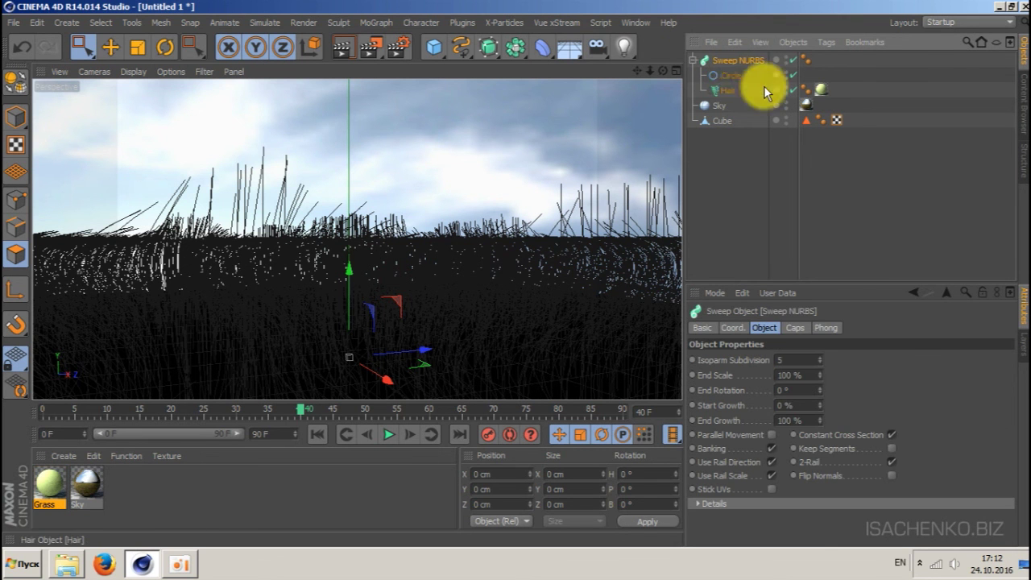
pyautogui.click(820, 426)
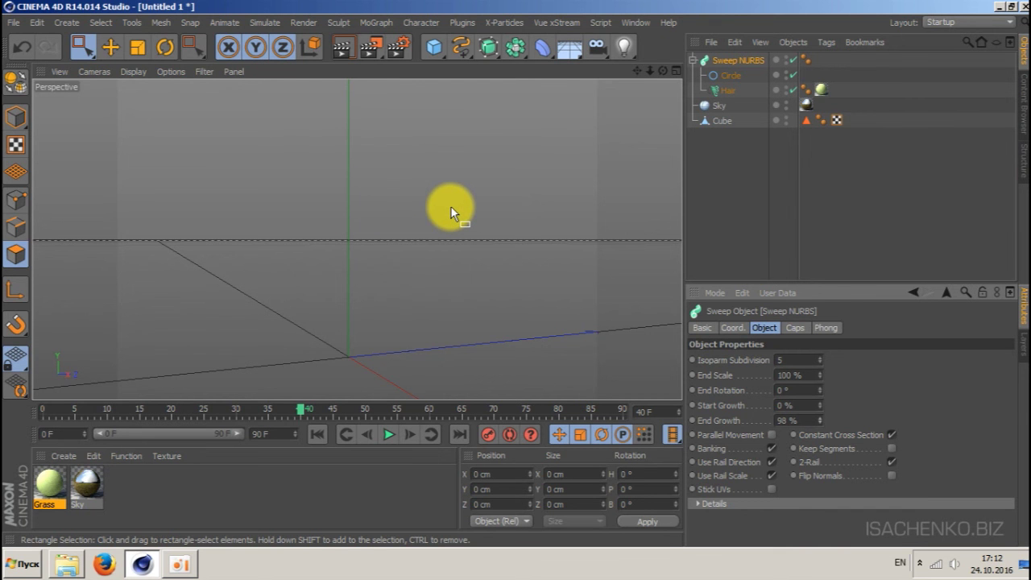
# Step: Render the viewport with Ctrl+R to show the swept grass blades under the sky
pyautogui.hotkey('ctrl', 'r')
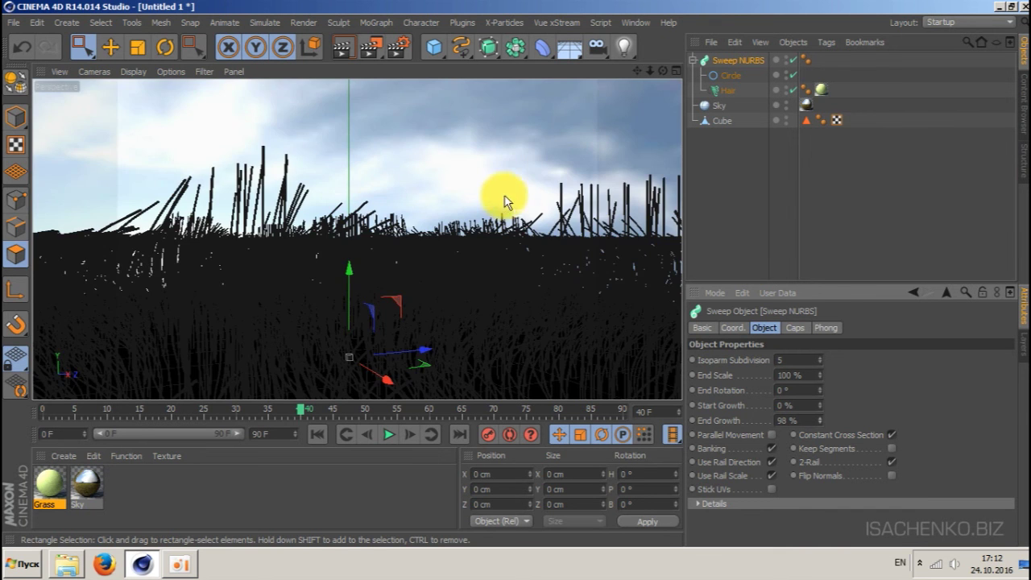